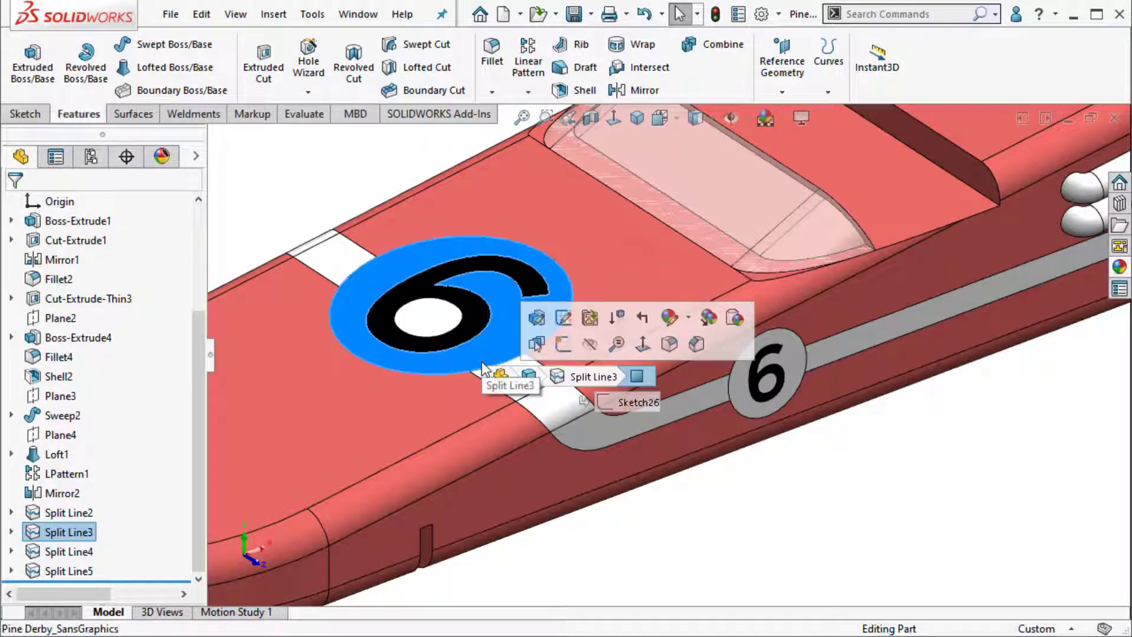
Step: Try removing the face appearance from the front section of the car's side stripe, and undo the removal
click(682, 408)
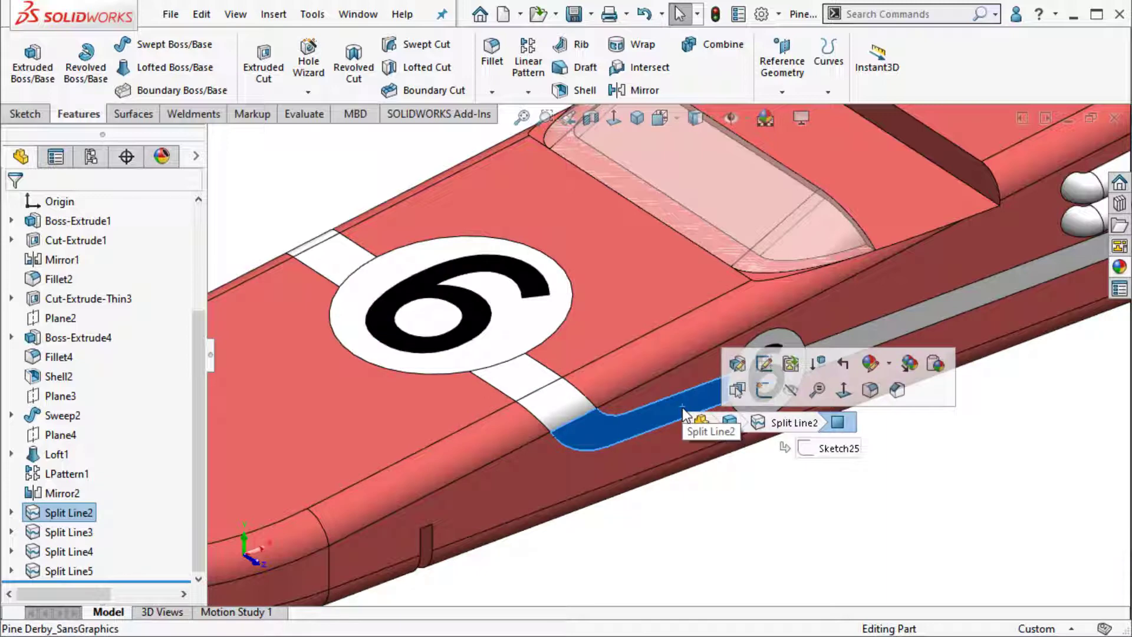
click(890, 364)
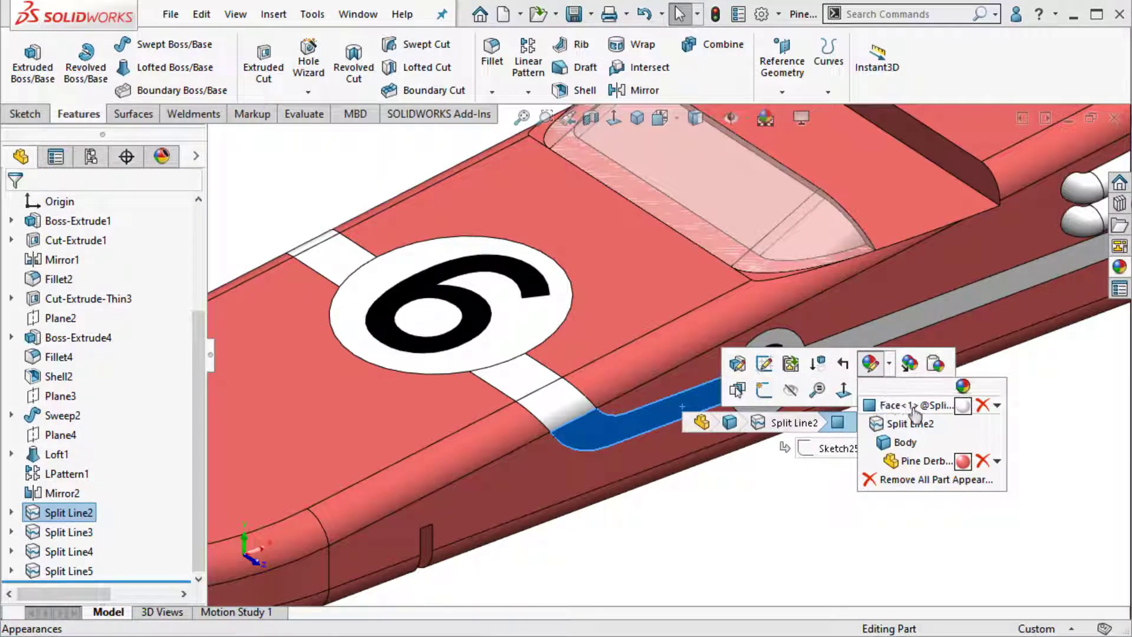
click(981, 406)
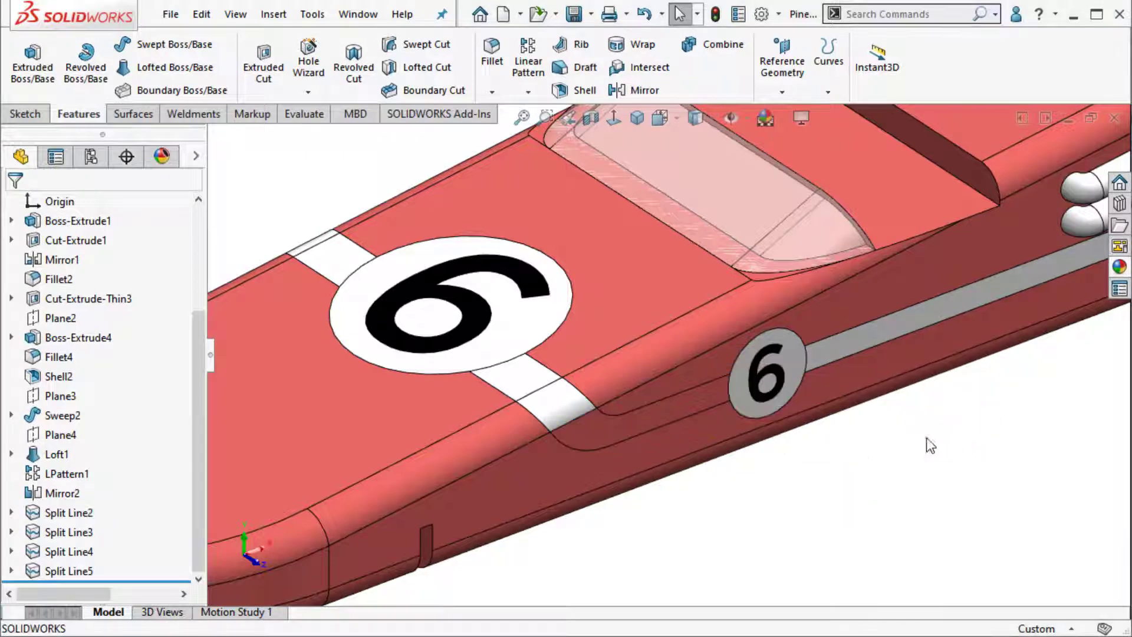
key(ctrl+z)
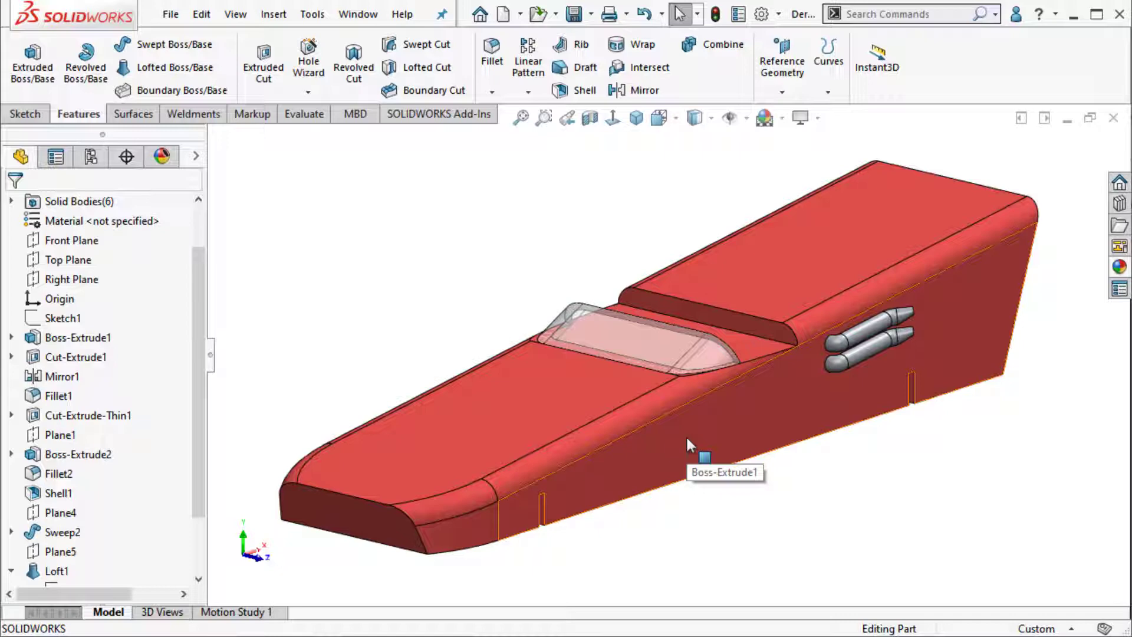
Step: Start a sketch on the Front Plane and view the plane straight on
click(89, 240)
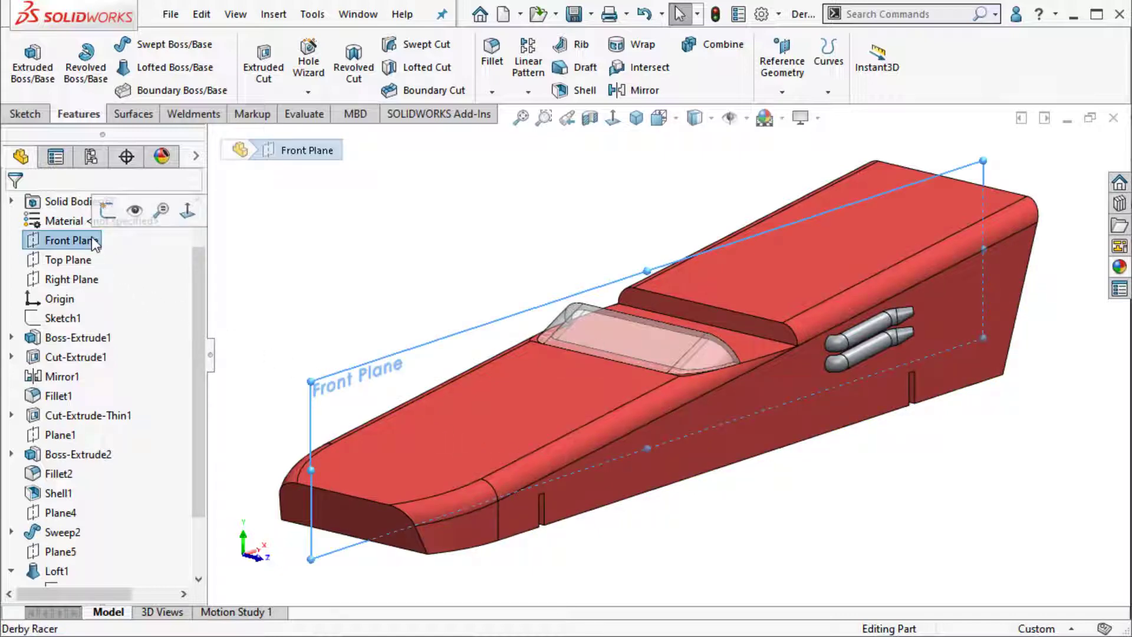
click(110, 213)
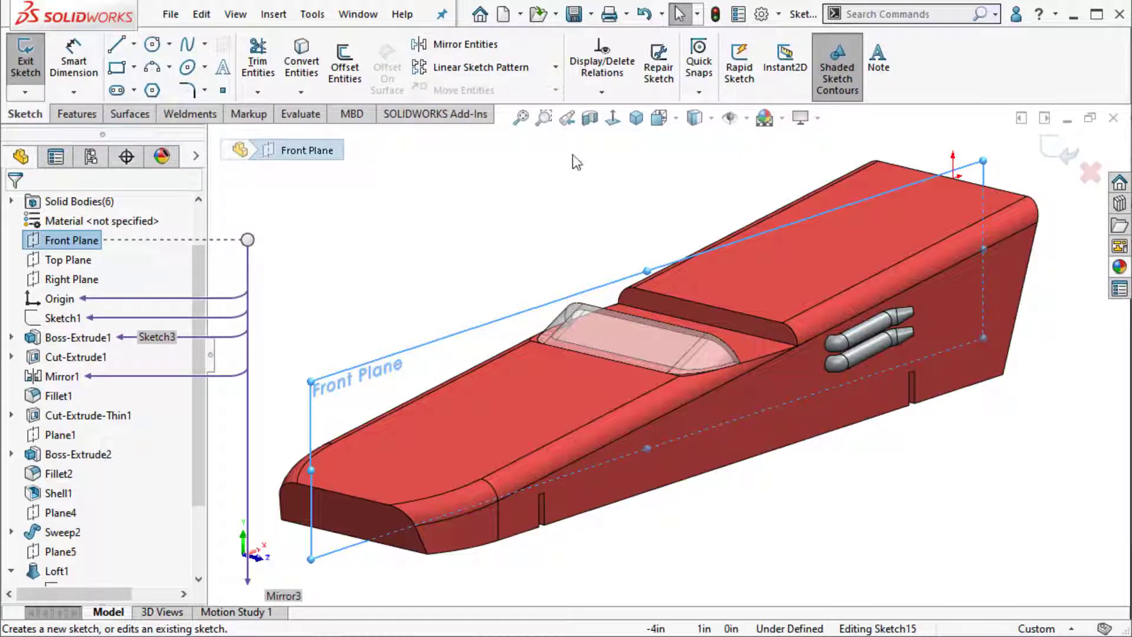
click(614, 118)
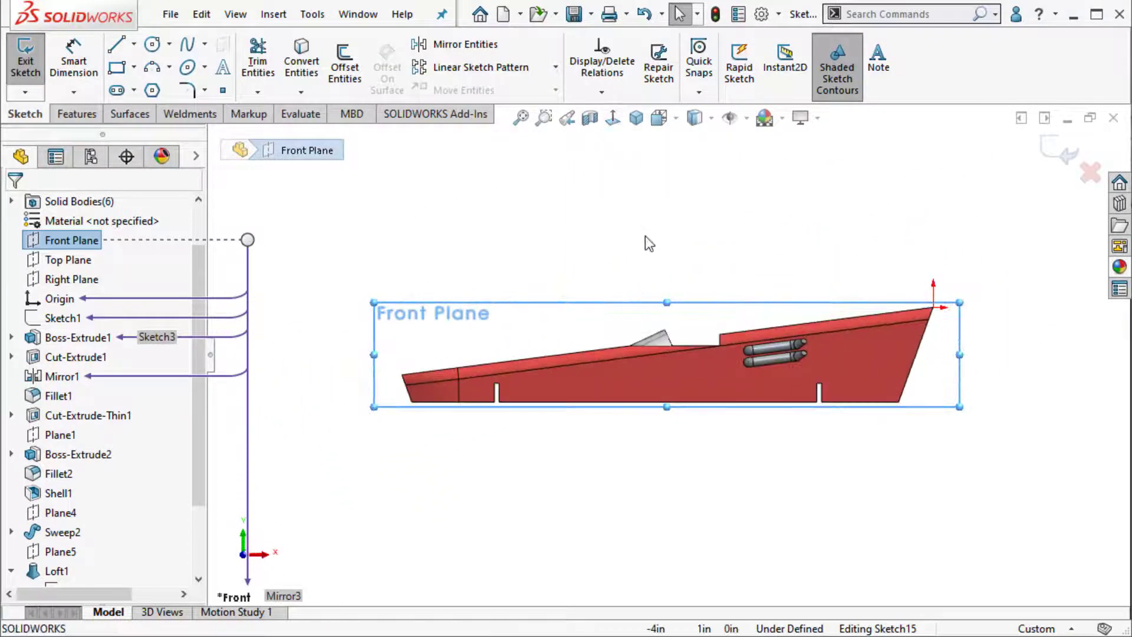
scroll(678, 371, down, 3)
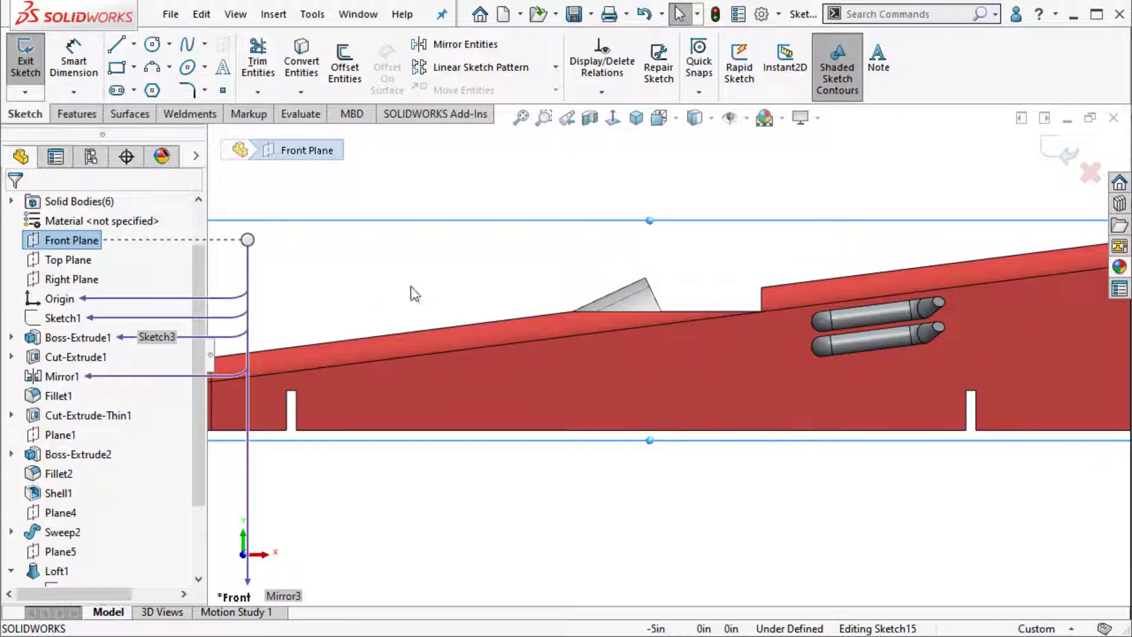
scroll(384, 278, up, 2)
right_drag(379, 283, 469, 277)
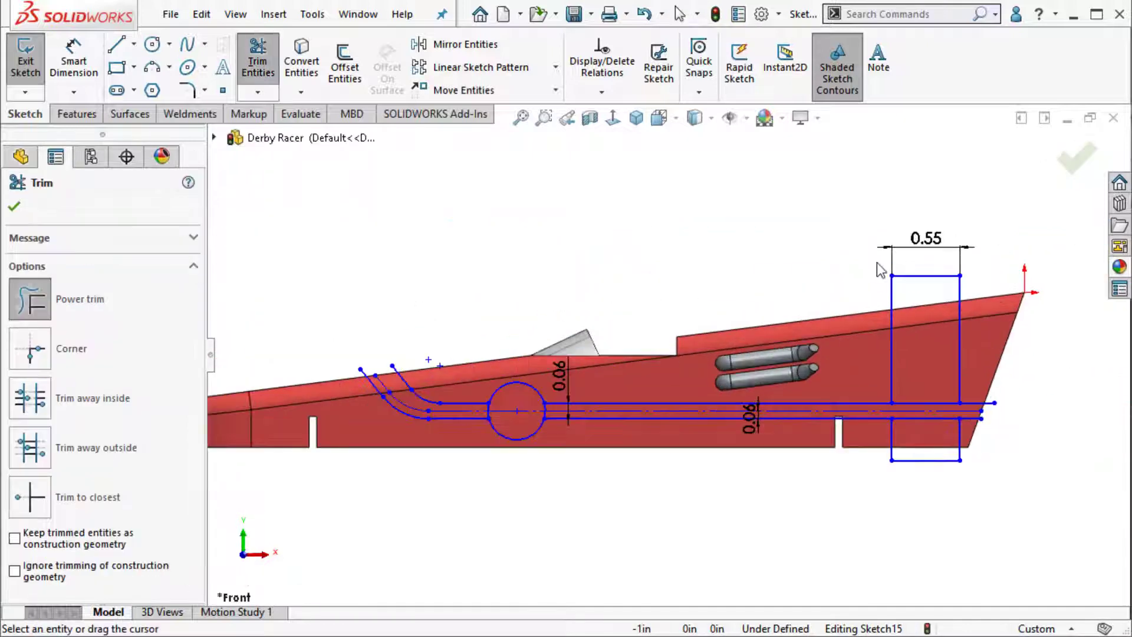
Step: Finish trimming the side stripe and number circle sketch, and exit the sketch
scroll(867, 266, up, 1)
ctrl+middle_drag(866, 272, 921, 268)
click(1078, 162)
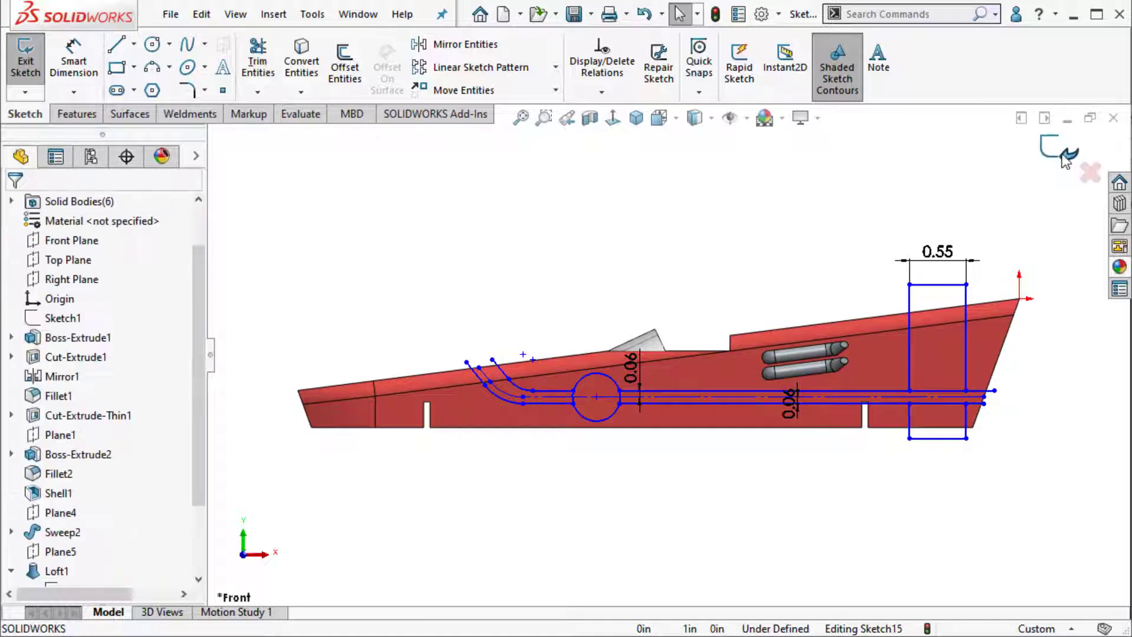
click(1062, 155)
click(751, 238)
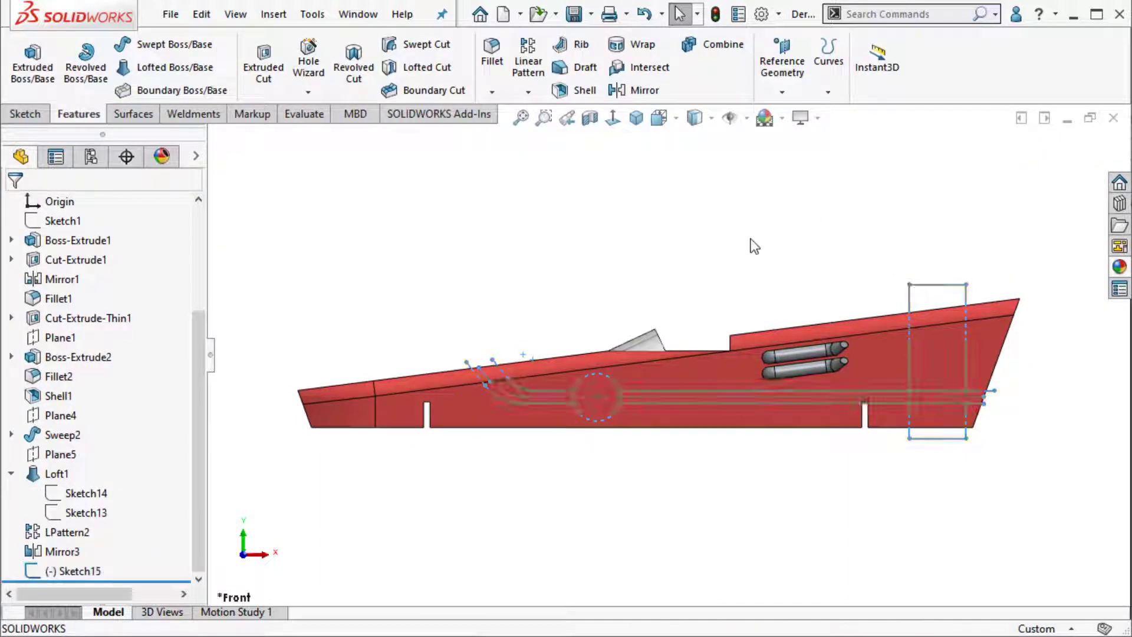
Step: Create a projection split line from the stripe sketch on both side faces and both rounded upper edge faces of the car
click(80, 575)
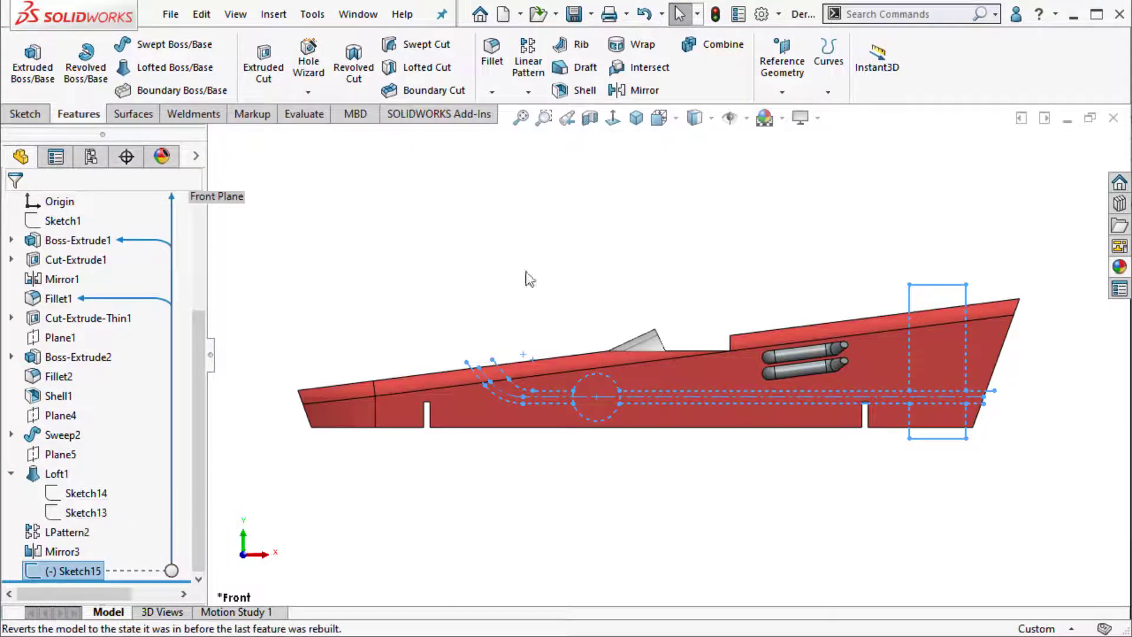
click(833, 95)
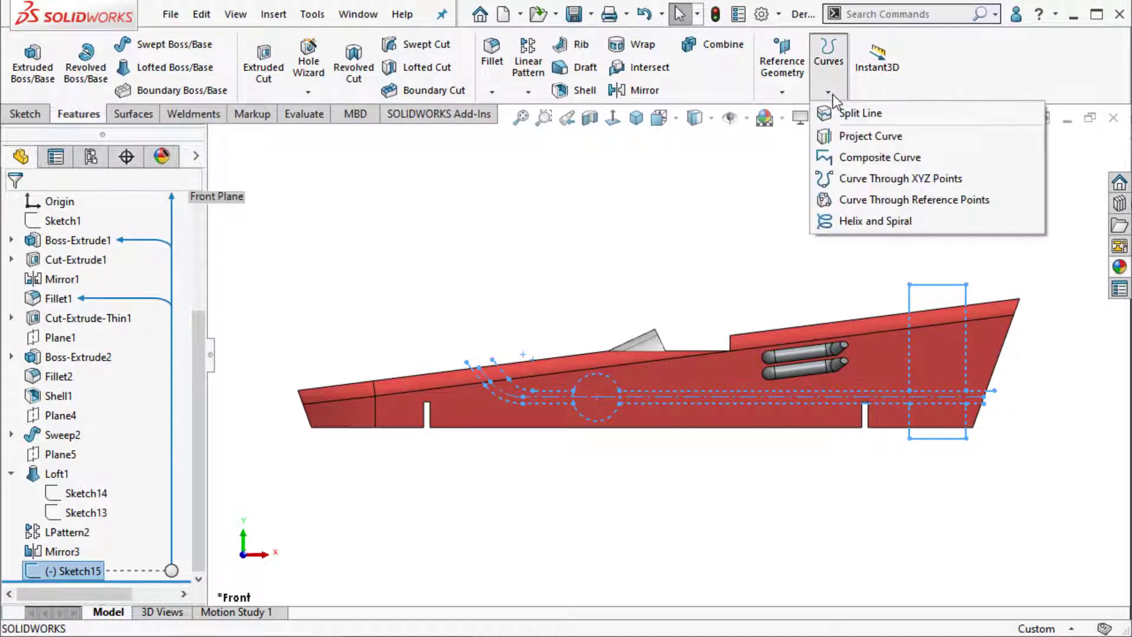
click(903, 111)
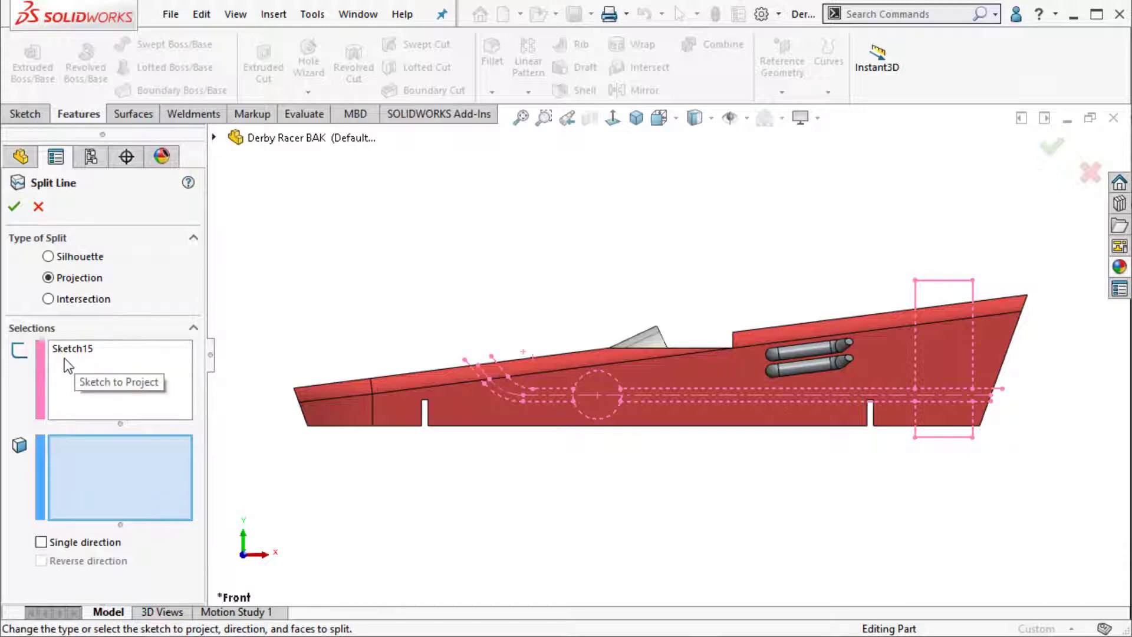
click(474, 409)
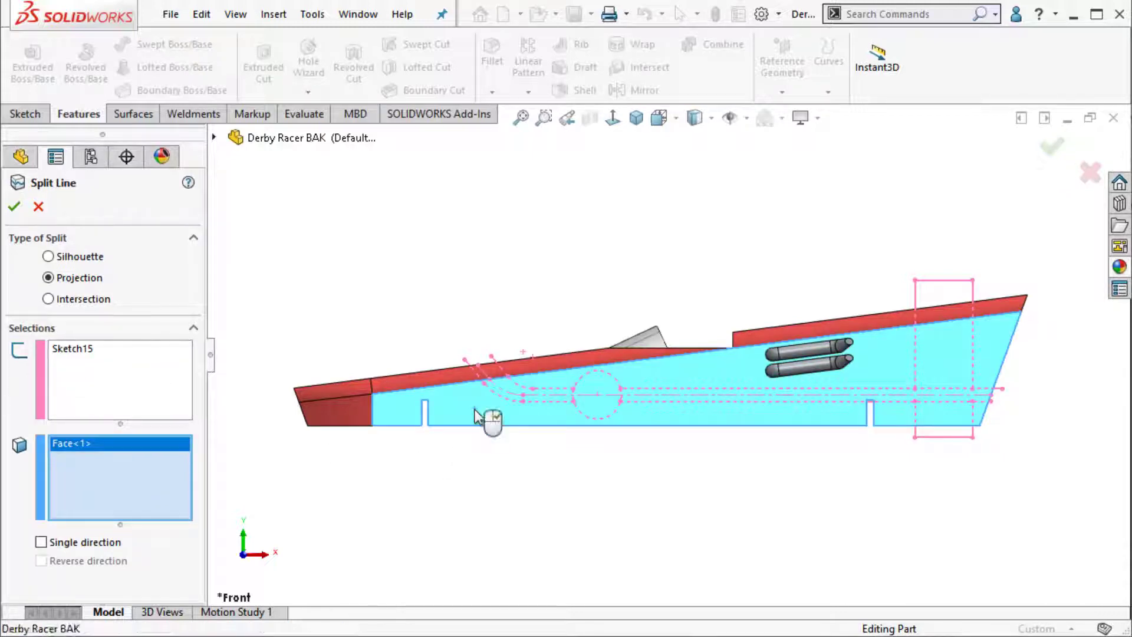
click(461, 373)
middle_drag(461, 374, 656, 429)
click(494, 336)
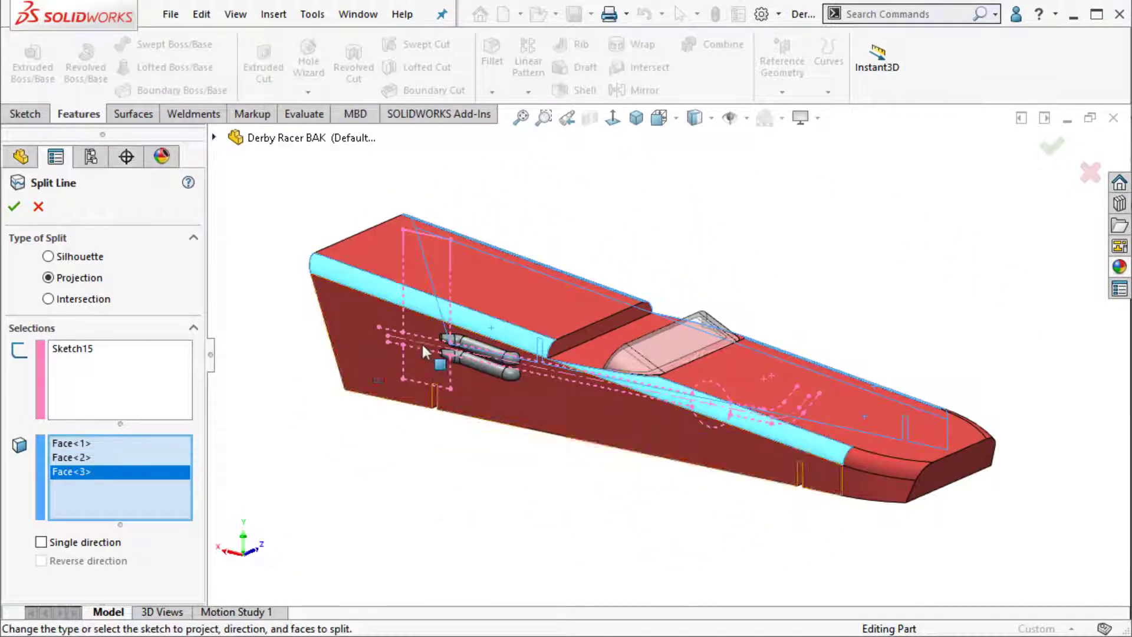
click(361, 360)
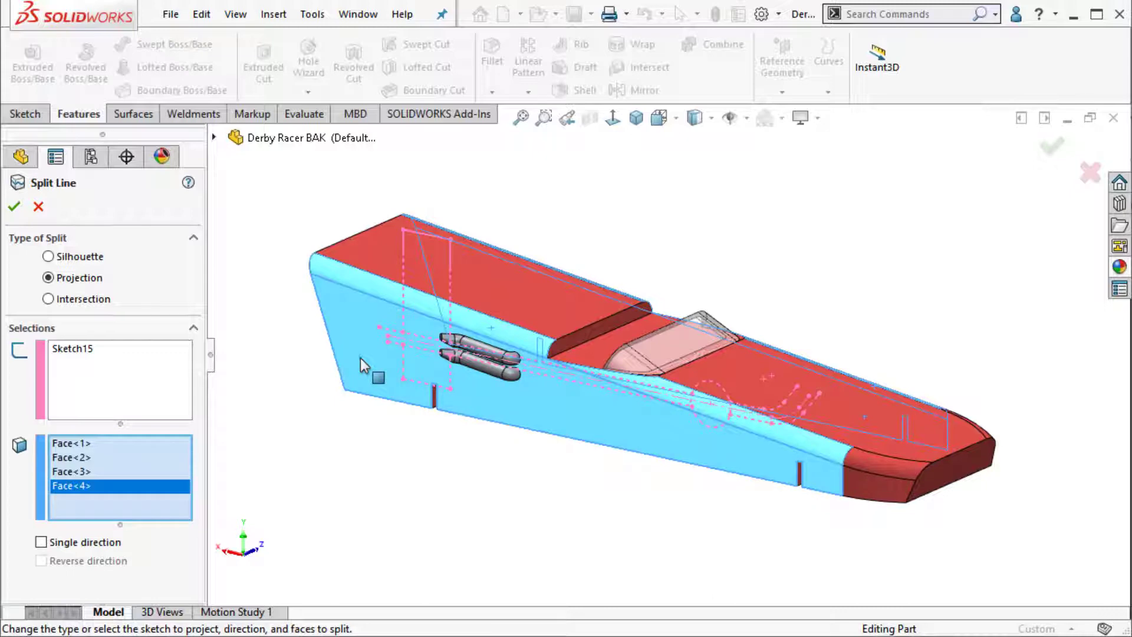
click(14, 206)
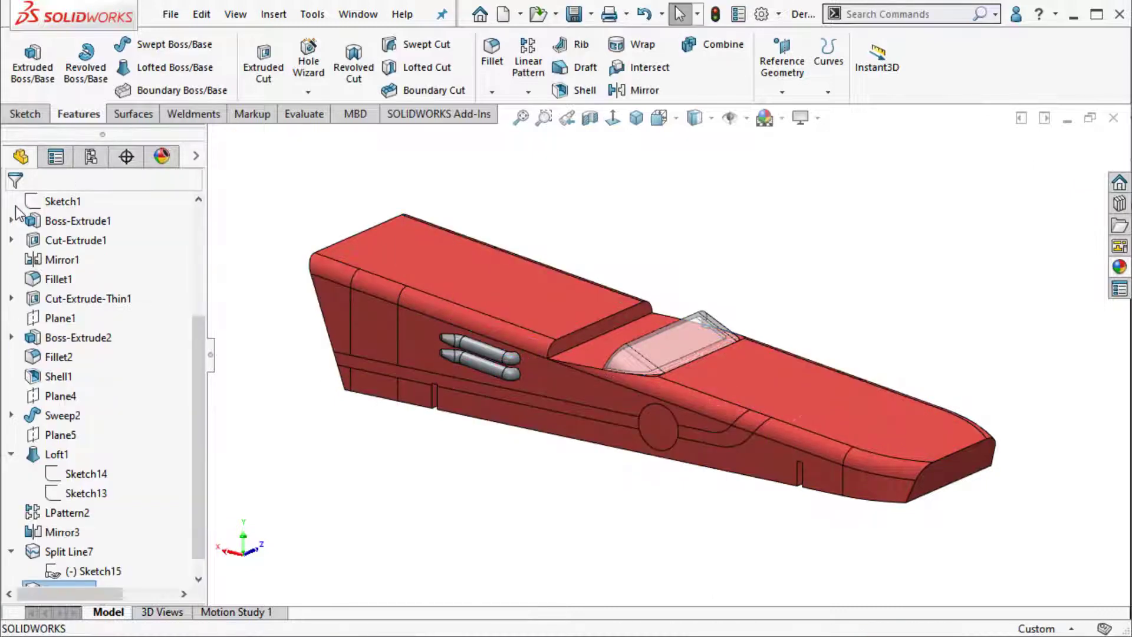
Step: Start a sketch on the sloped hood face in front of the windshield and view it straight on
middle_drag(472, 523, 497, 455)
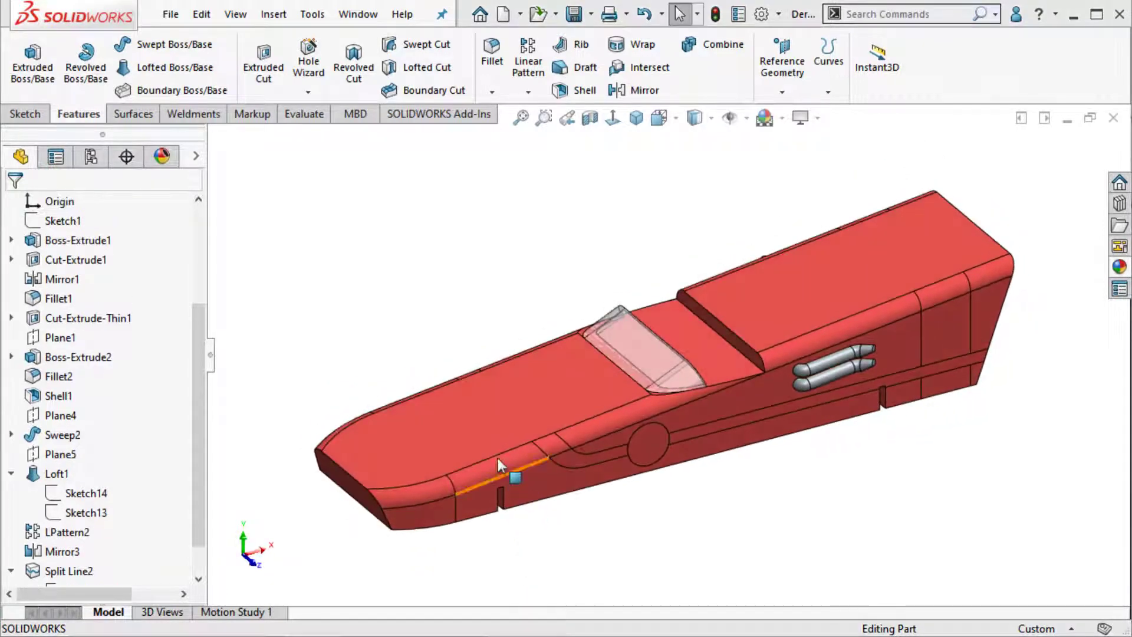
click(483, 407)
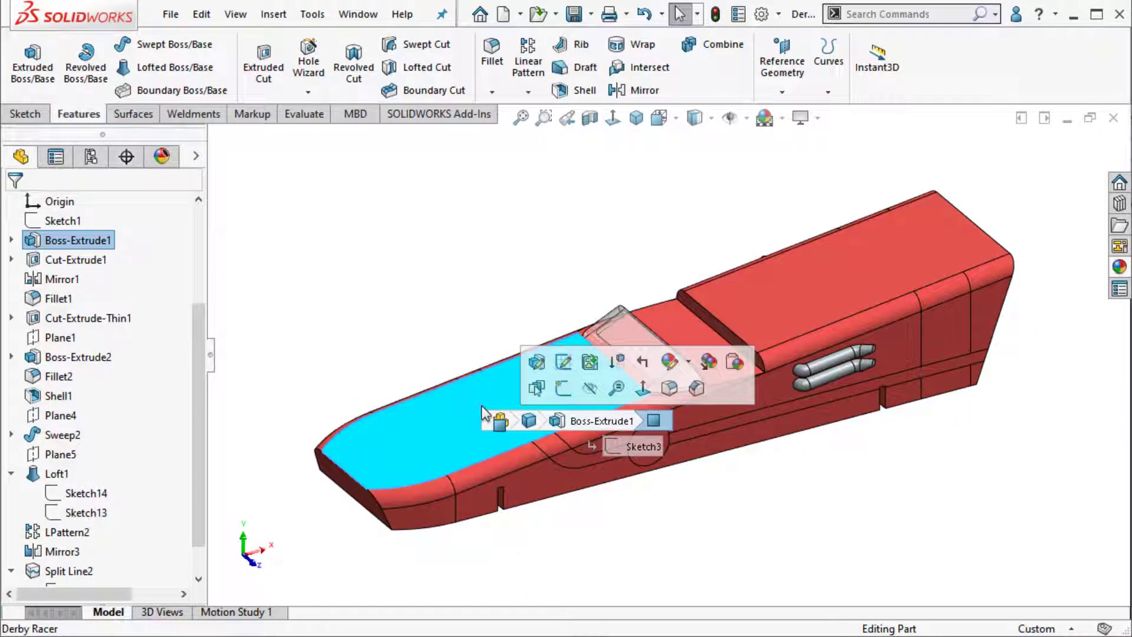
click(562, 389)
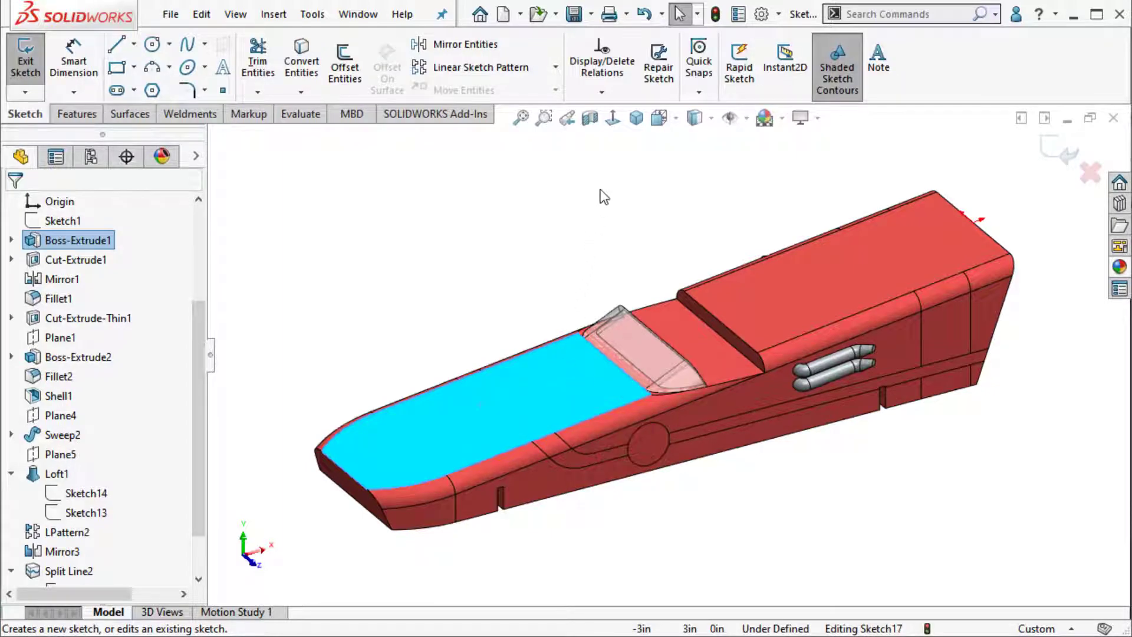
click(617, 118)
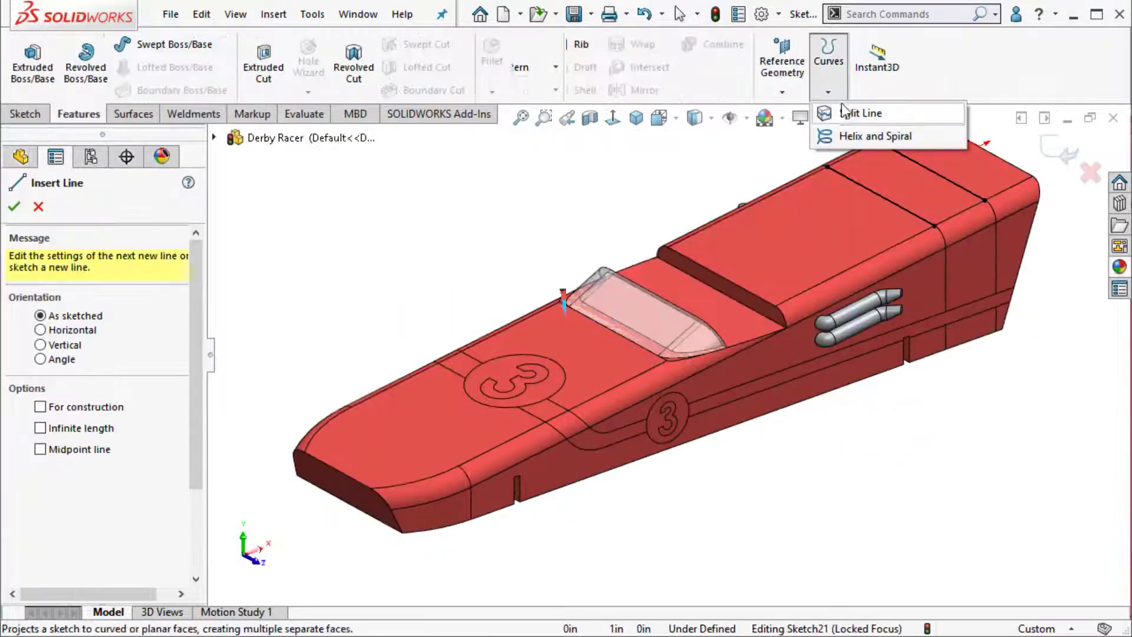
Step: Split the rear deck's top face by projecting the current sketch of two crosswise lines onto it
click(849, 117)
click(914, 183)
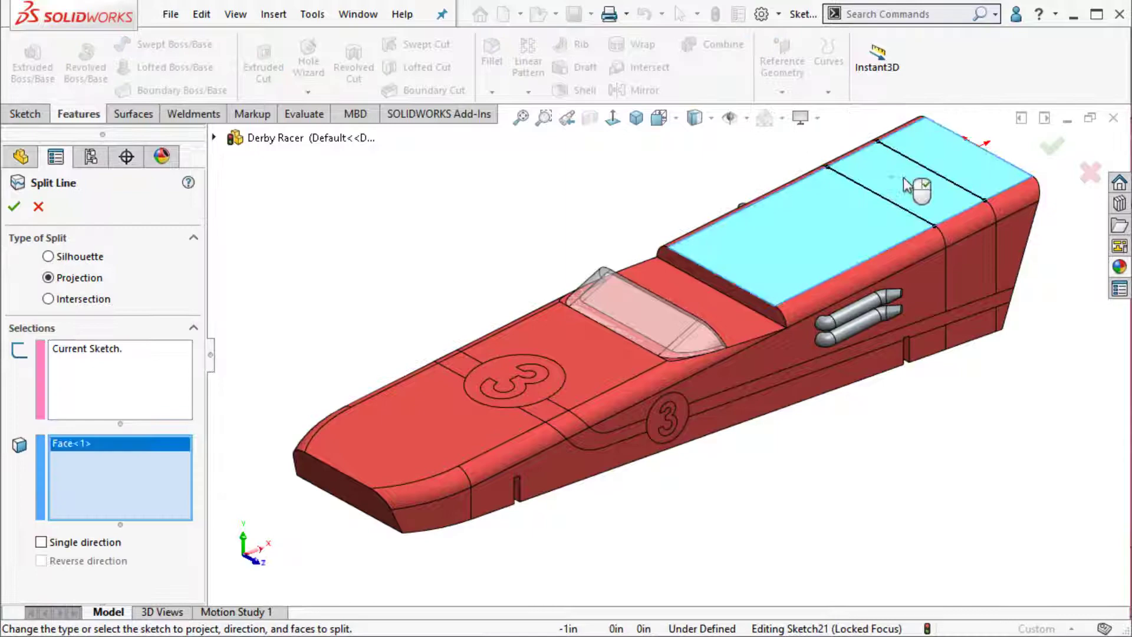
click(1048, 149)
Step: Apply the plain color appearance to the stripe faces and number circle backgrounds on the hood and both sides of the car
middle_drag(666, 489, 674, 468)
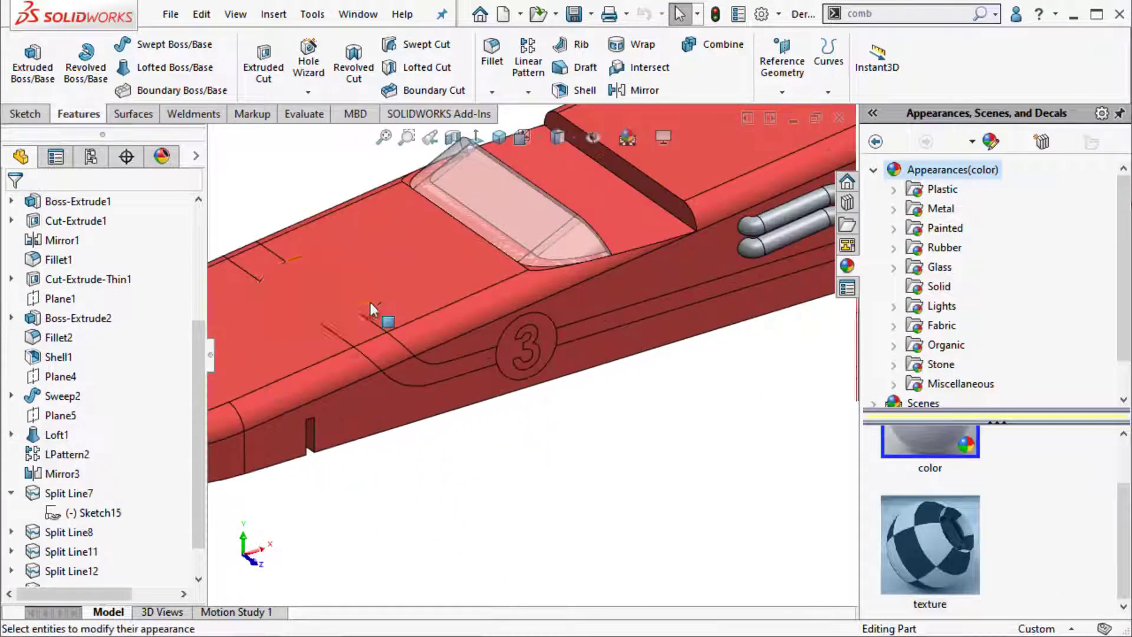
click(364, 307)
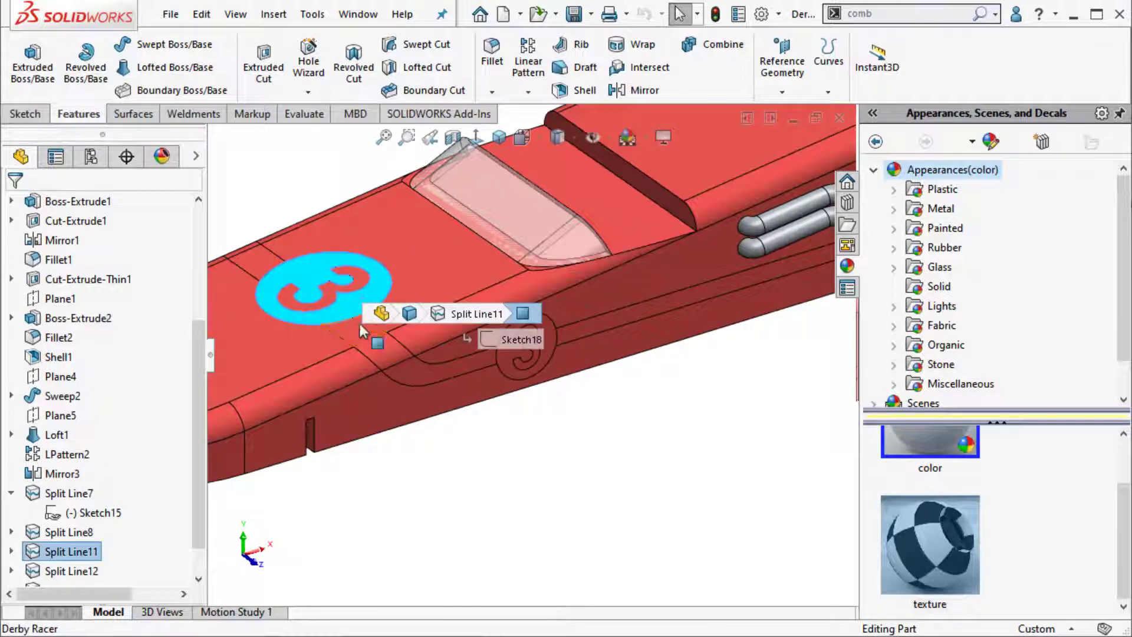
ctrl+click(380, 353)
ctrl+click(563, 358)
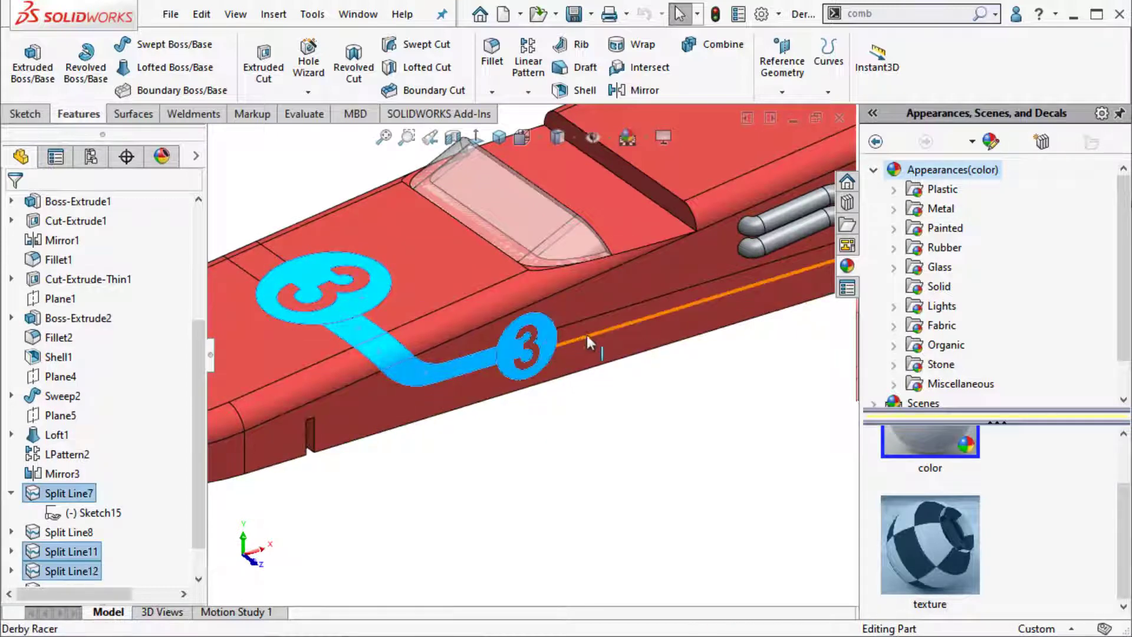
scroll(582, 327, up, 5)
middle_drag(697, 343, 612, 342)
ctrl+click(612, 348)
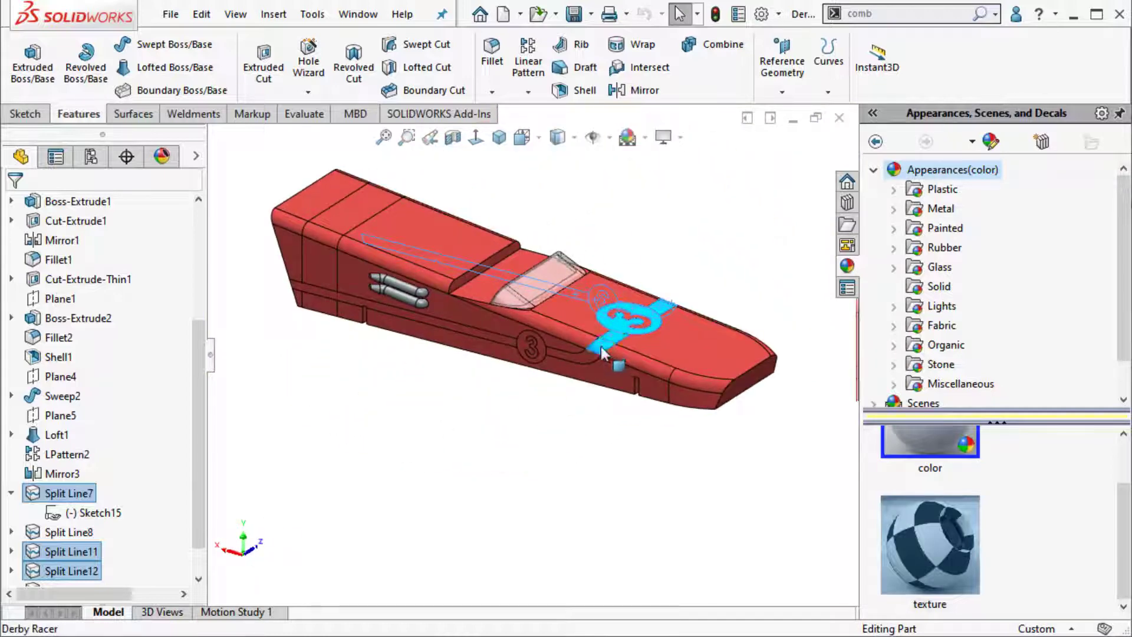
scroll(534, 343, down, 3)
ctrl+click(522, 331)
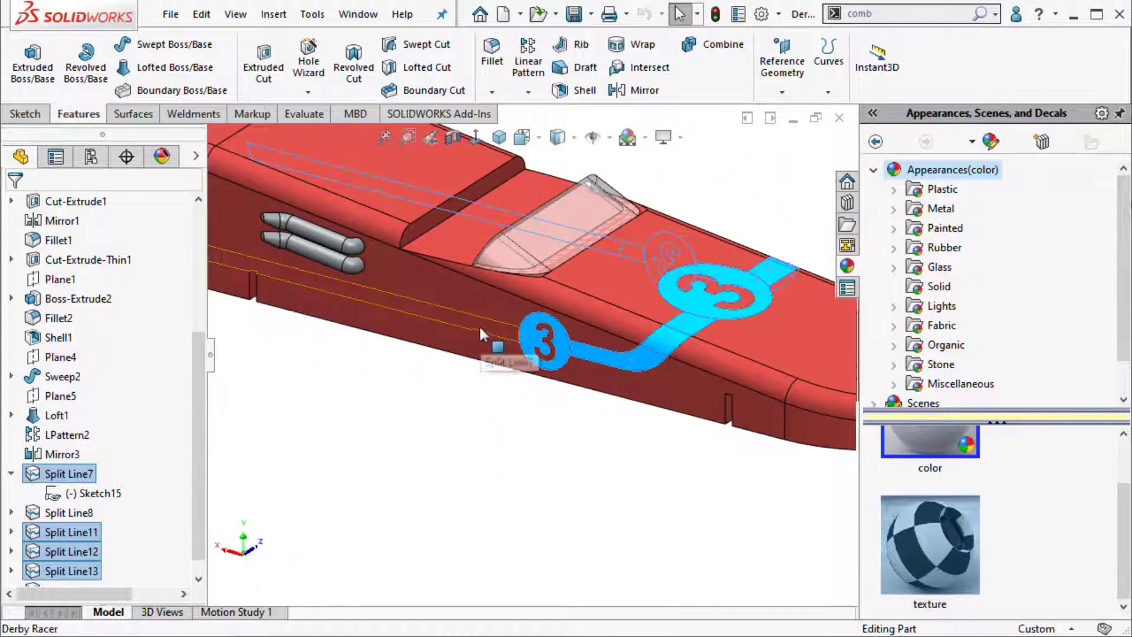
scroll(479, 324, up, 5)
middle_drag(519, 295, 616, 297)
ctrl+middle_drag(540, 347, 549, 320)
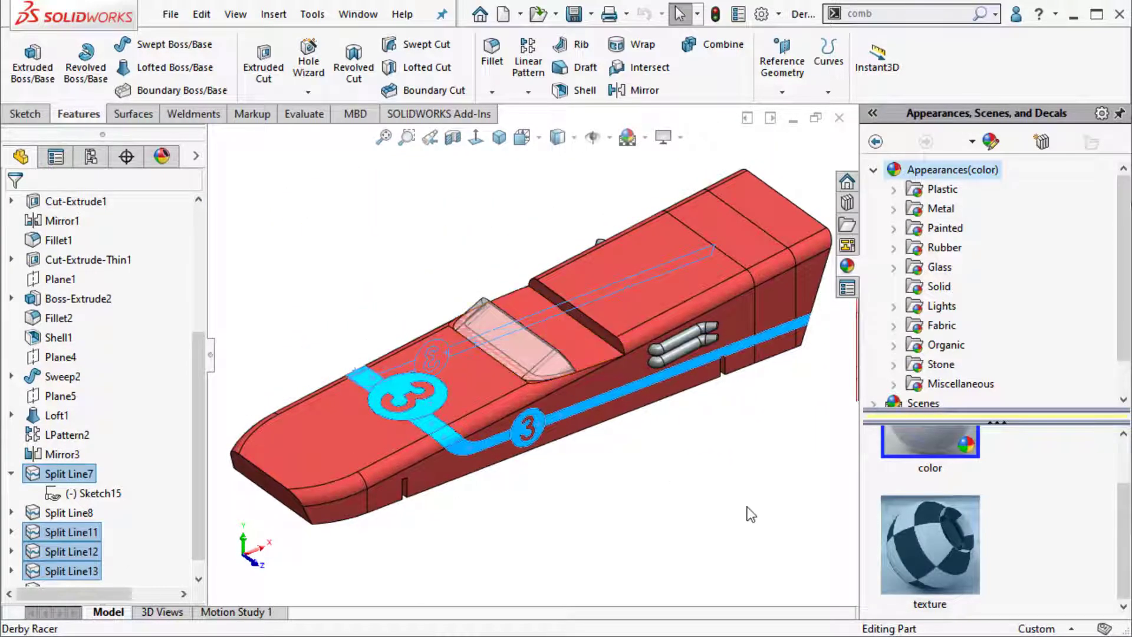
scroll(967, 489, up, 1)
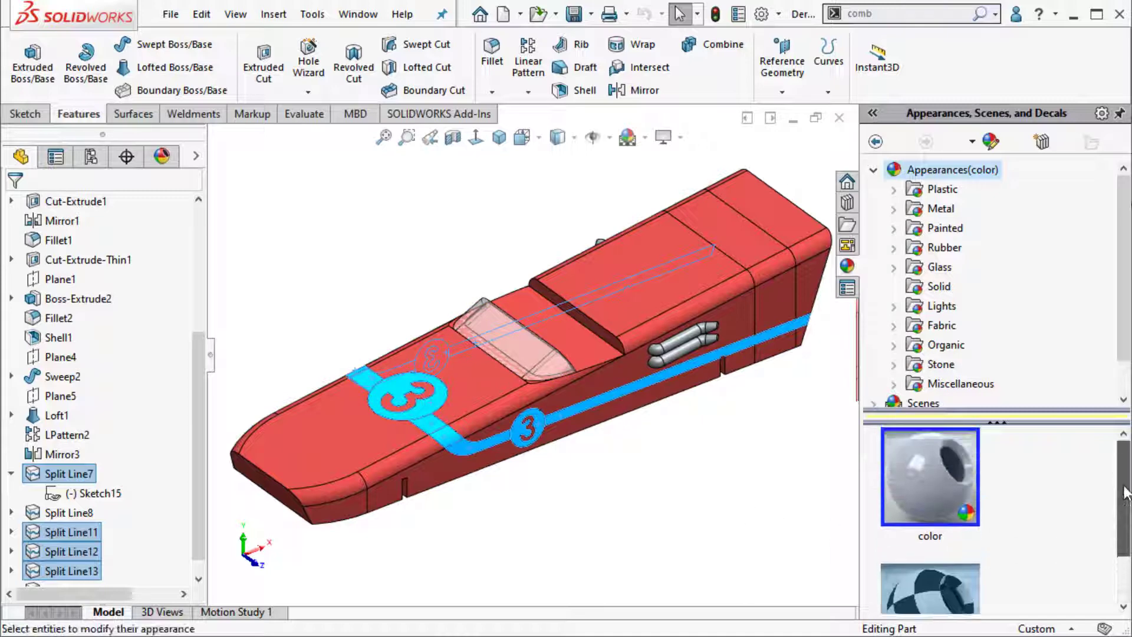
double_click(945, 479)
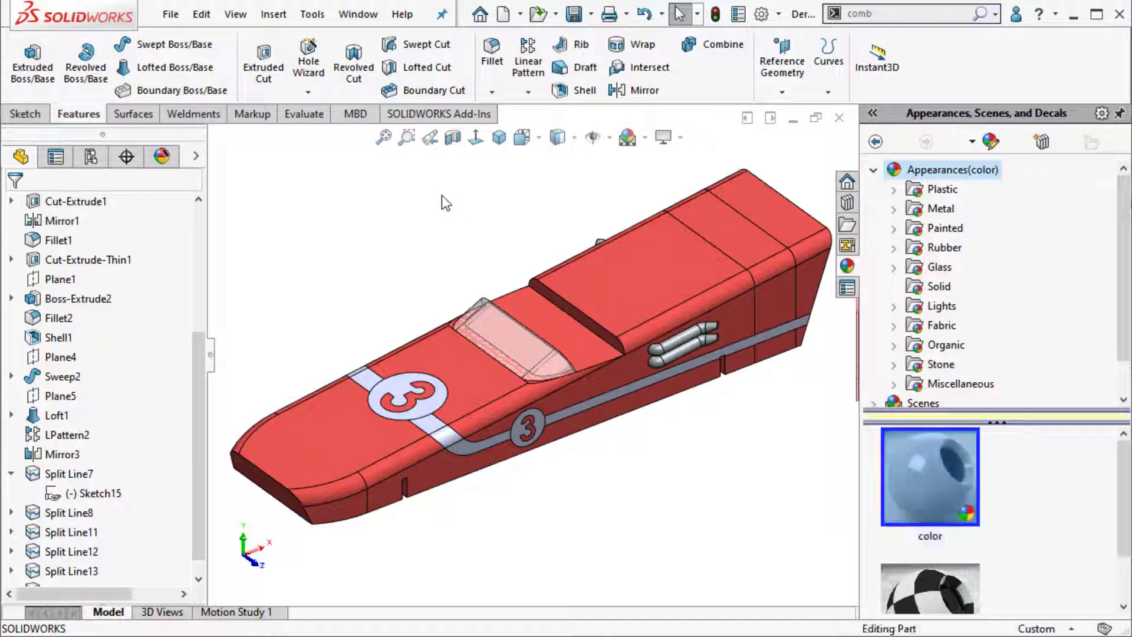
Step: Change the color appearance of the stripes and number circle backgrounds to white from the standard swatches
click(163, 157)
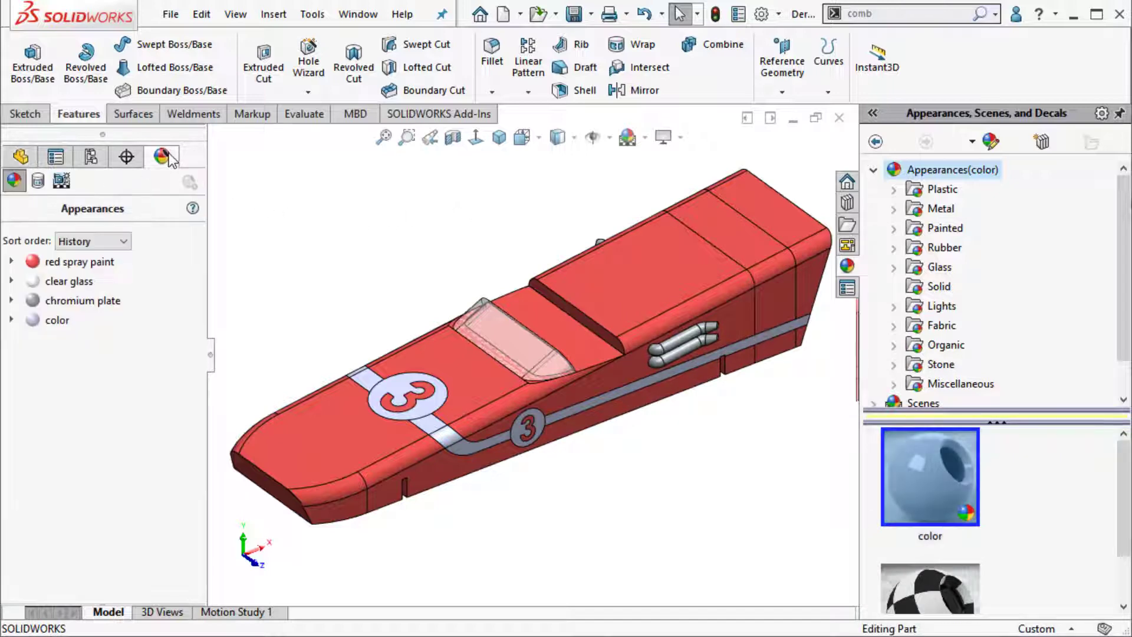
click(35, 319)
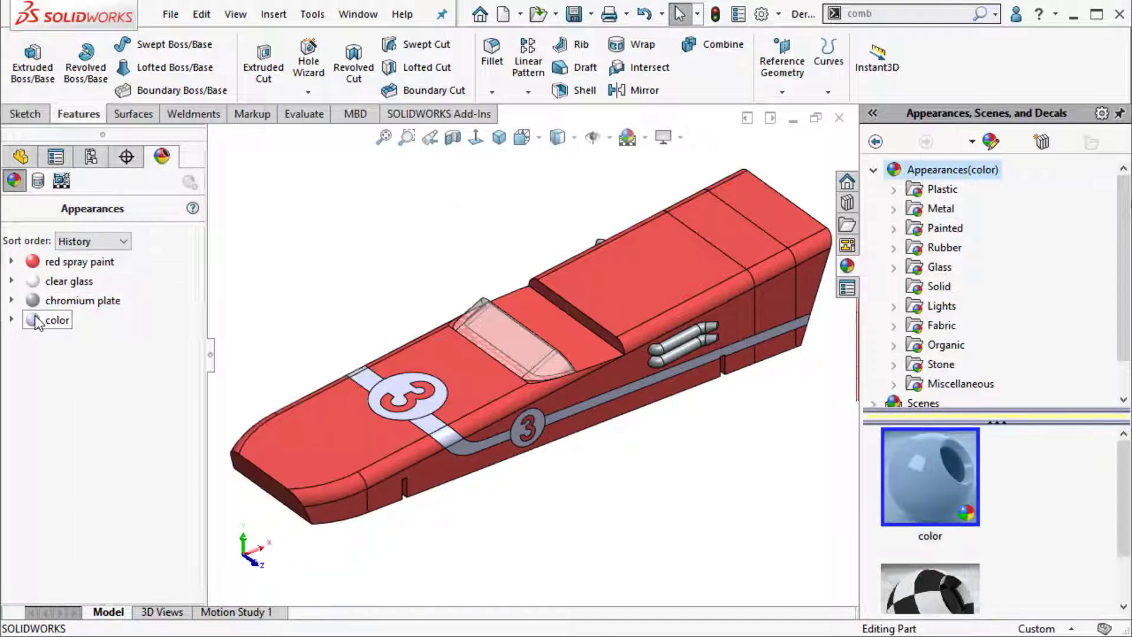
double_click(35, 318)
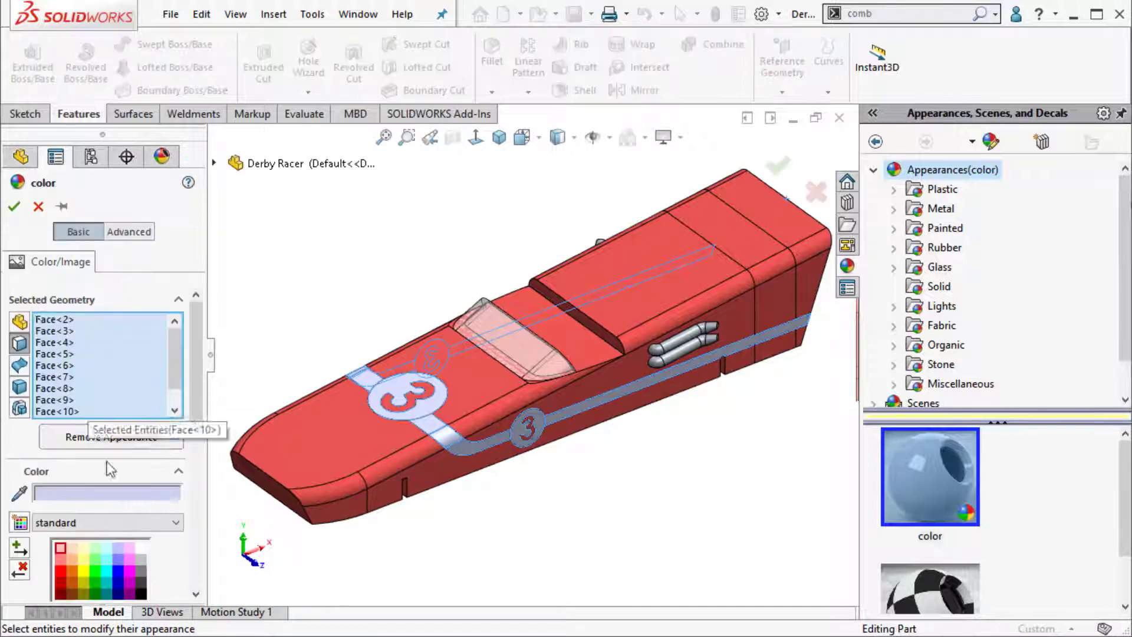
click(143, 548)
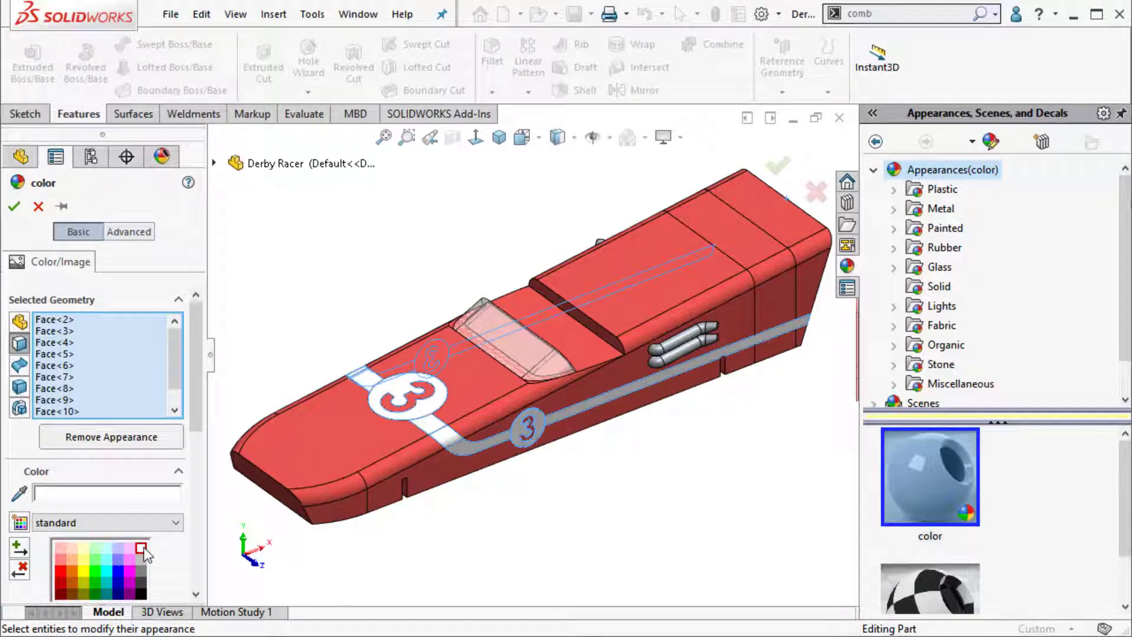
click(15, 204)
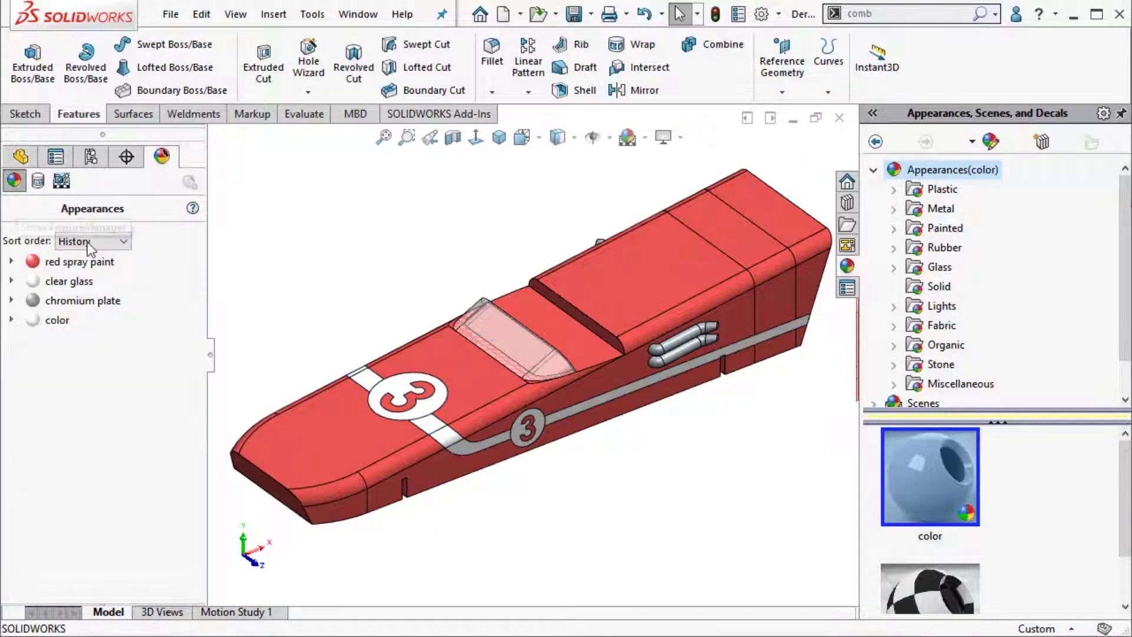
Step: Apply a new plain color appearance to the number 3 faces on the hood and both sides of the car
middle_drag(353, 265, 522, 266)
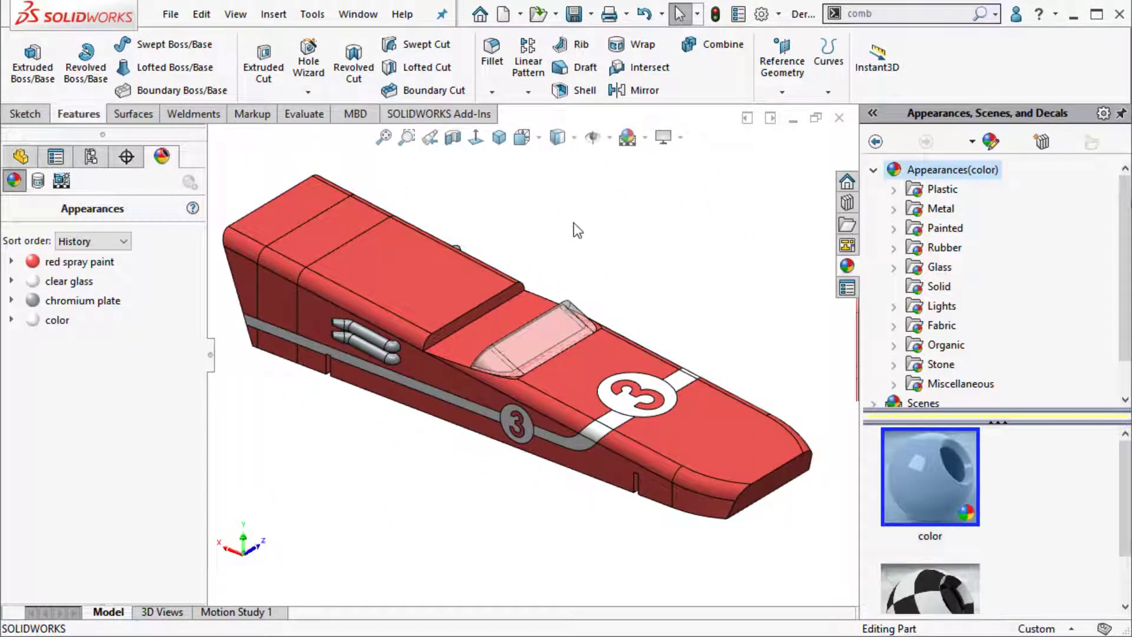
scroll(597, 407, down, 5)
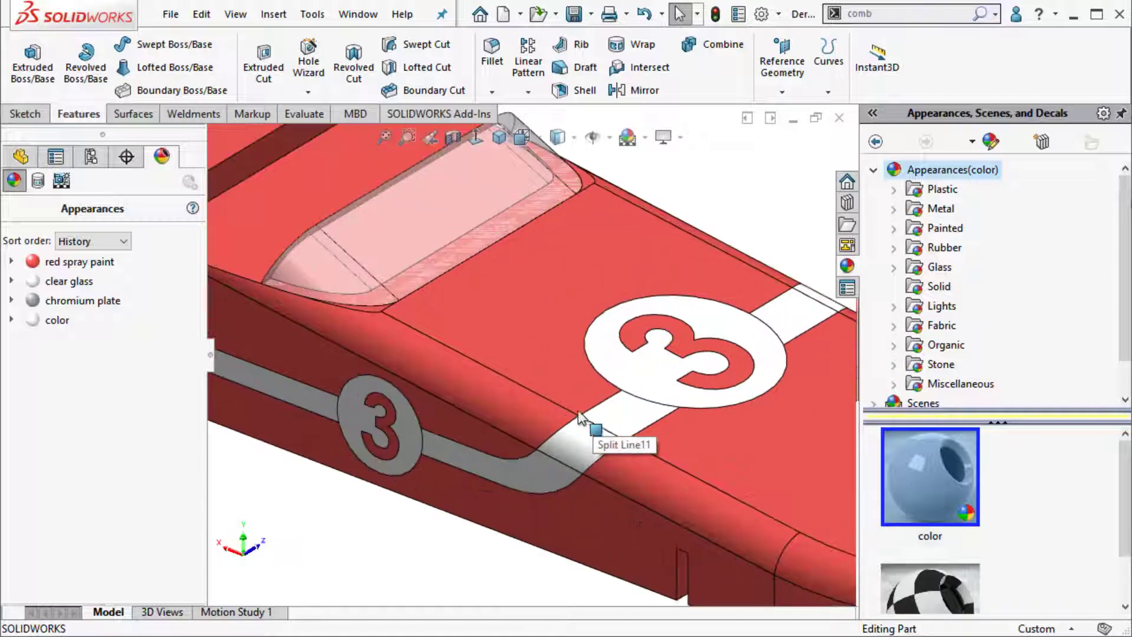
click(392, 443)
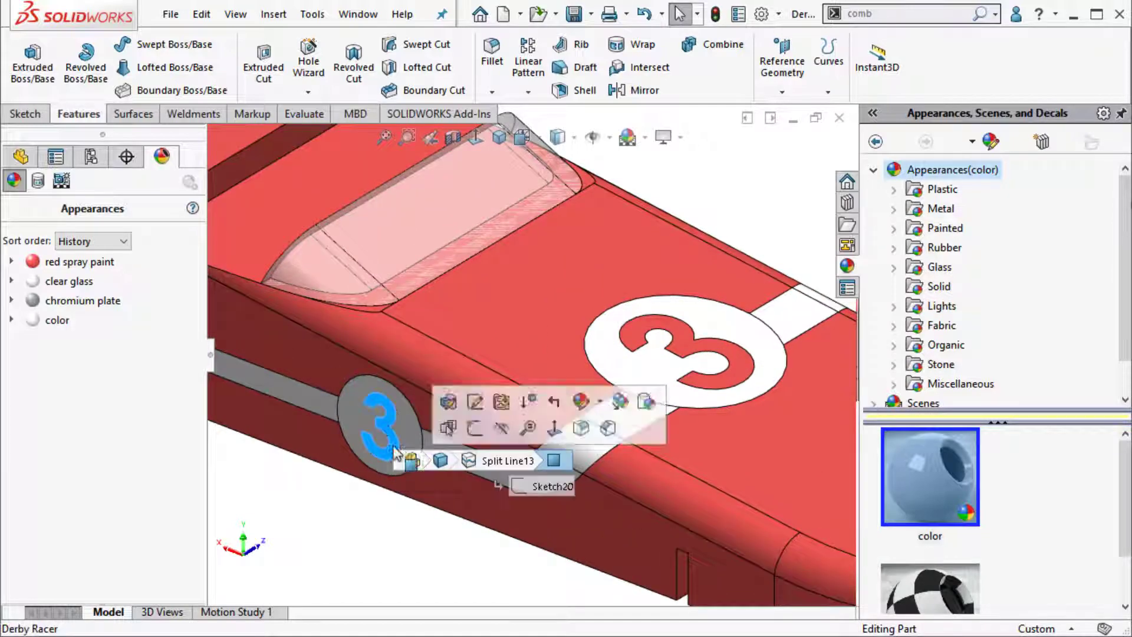
ctrl+click(661, 333)
scroll(661, 333, up, 3)
middle_drag(662, 333, 525, 321)
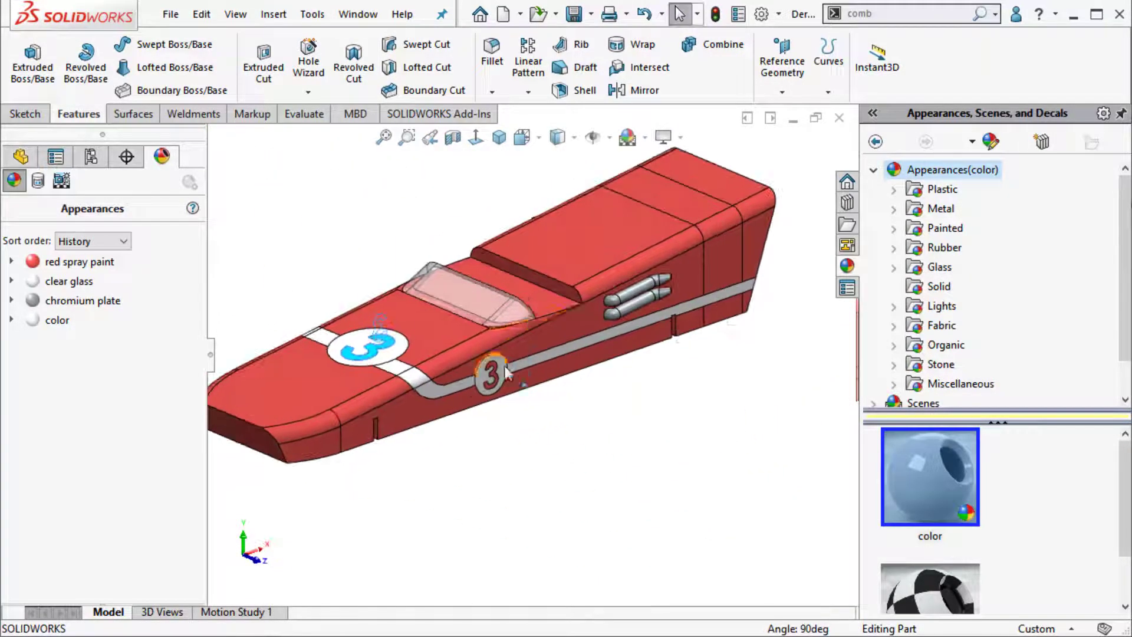
scroll(503, 372, down, 5)
ctrl+click(493, 374)
scroll(470, 324, up, 5)
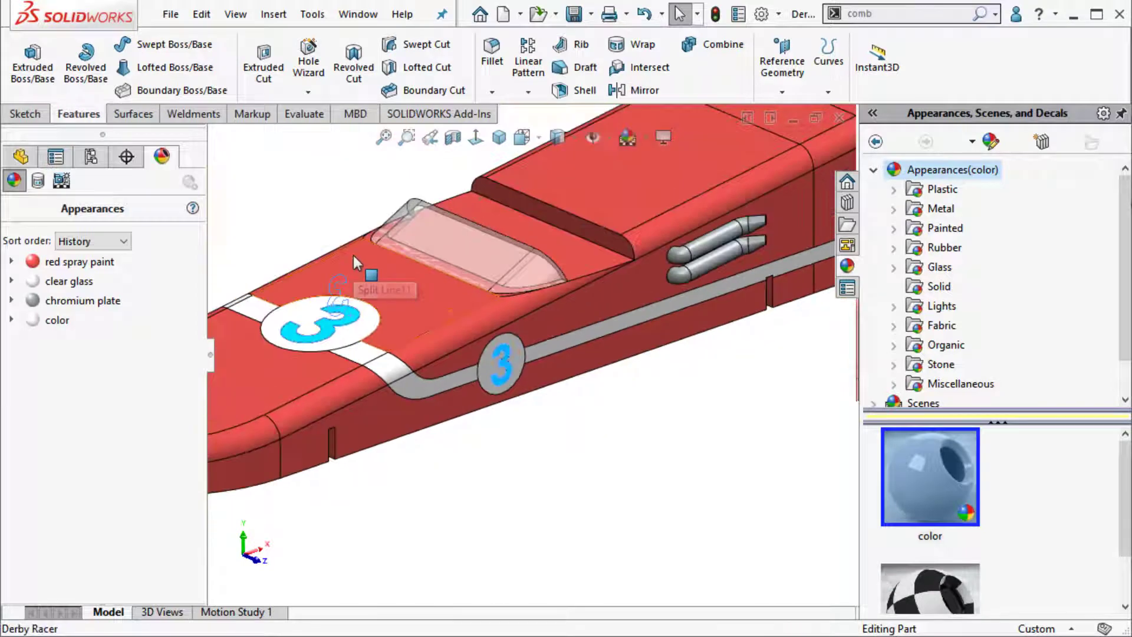
ctrl+middle_drag(352, 256, 485, 302)
scroll(485, 302, down, 2)
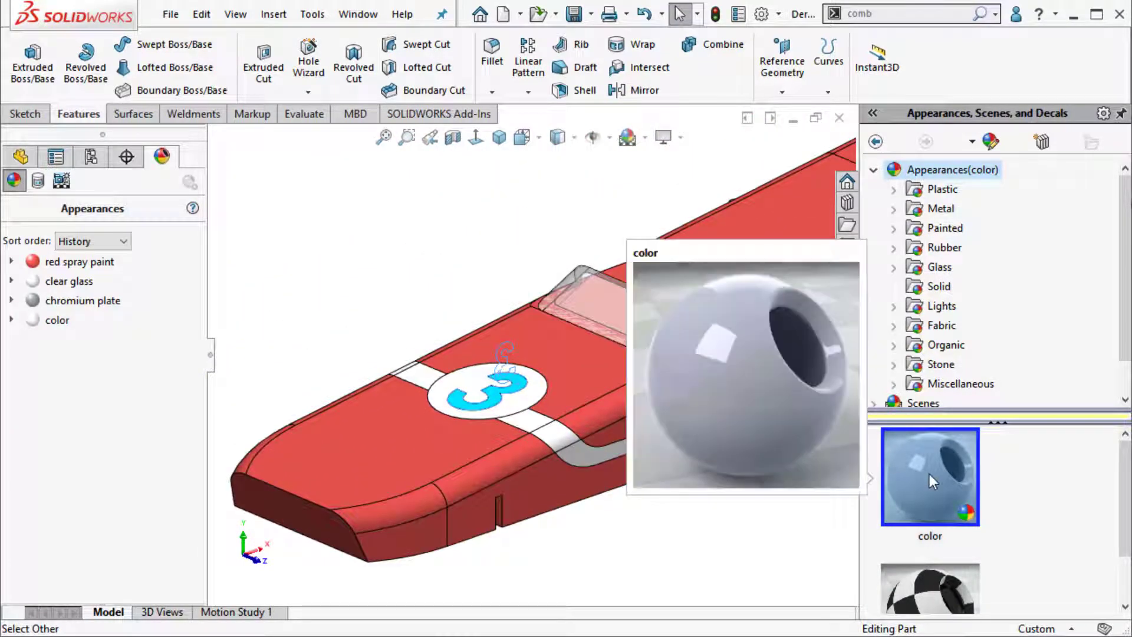
click(929, 474)
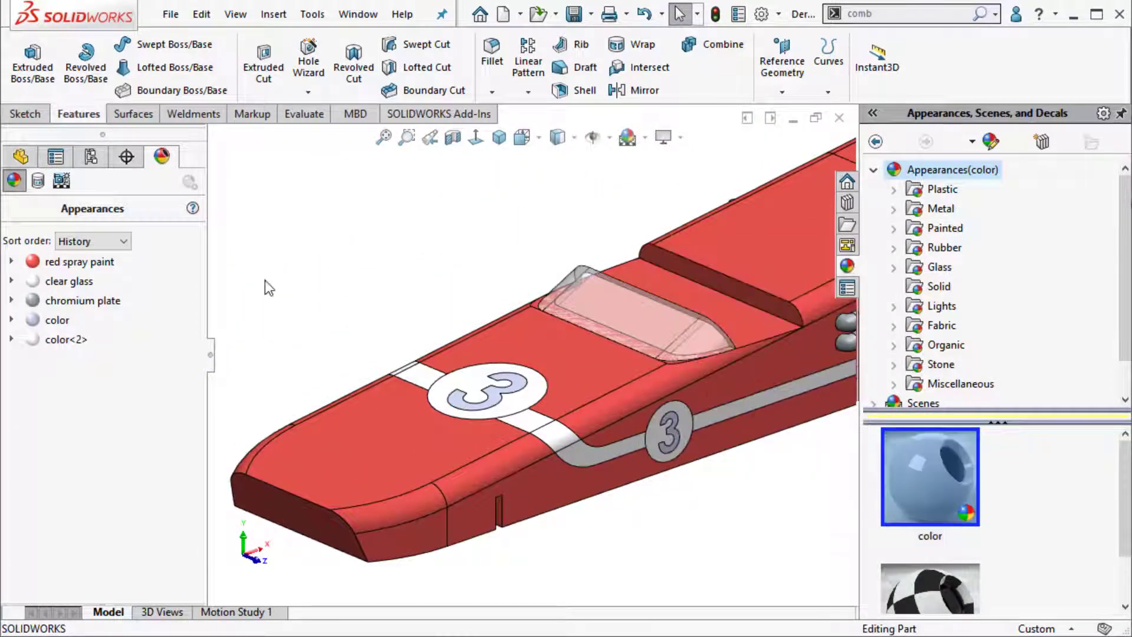
Step: Change the color appearance of the three number 3 faces to black from the standard swatches
double_click(43, 324)
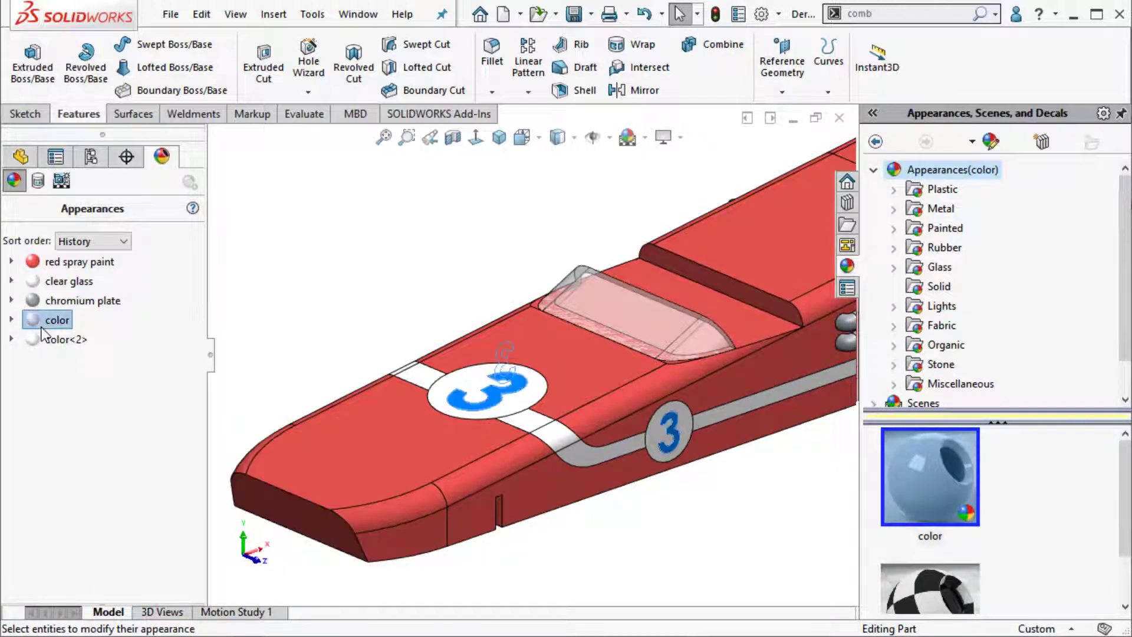
click(140, 593)
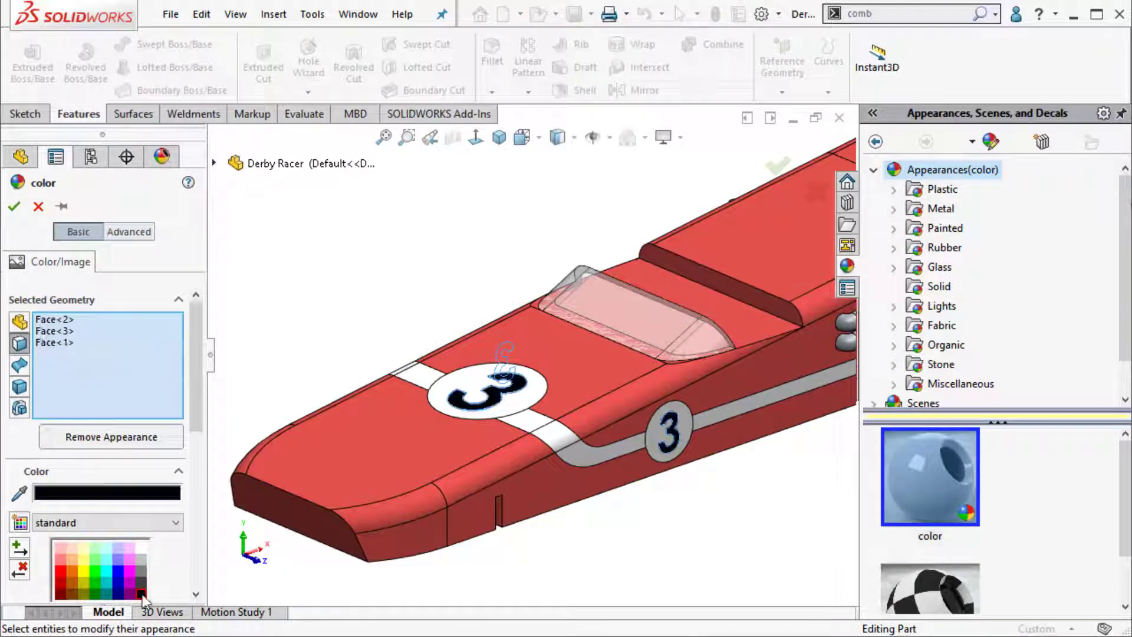
click(16, 208)
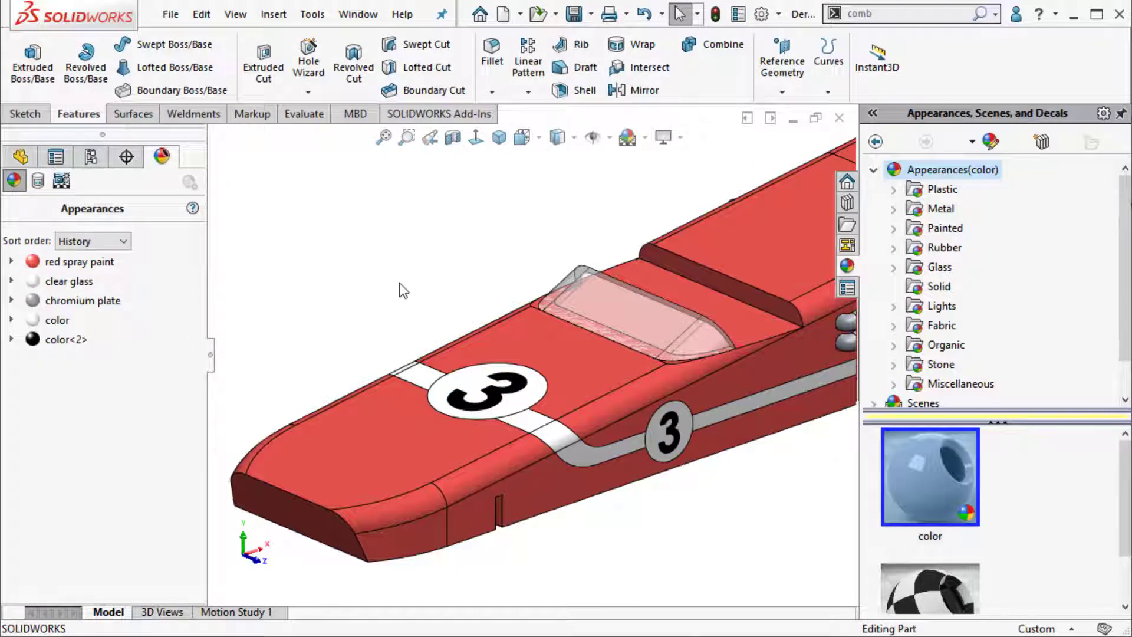
Step: Apply the checkered texture appearance to the rear band faces on both sides and rounded upper edges of the car
middle_drag(399, 282, 548, 407)
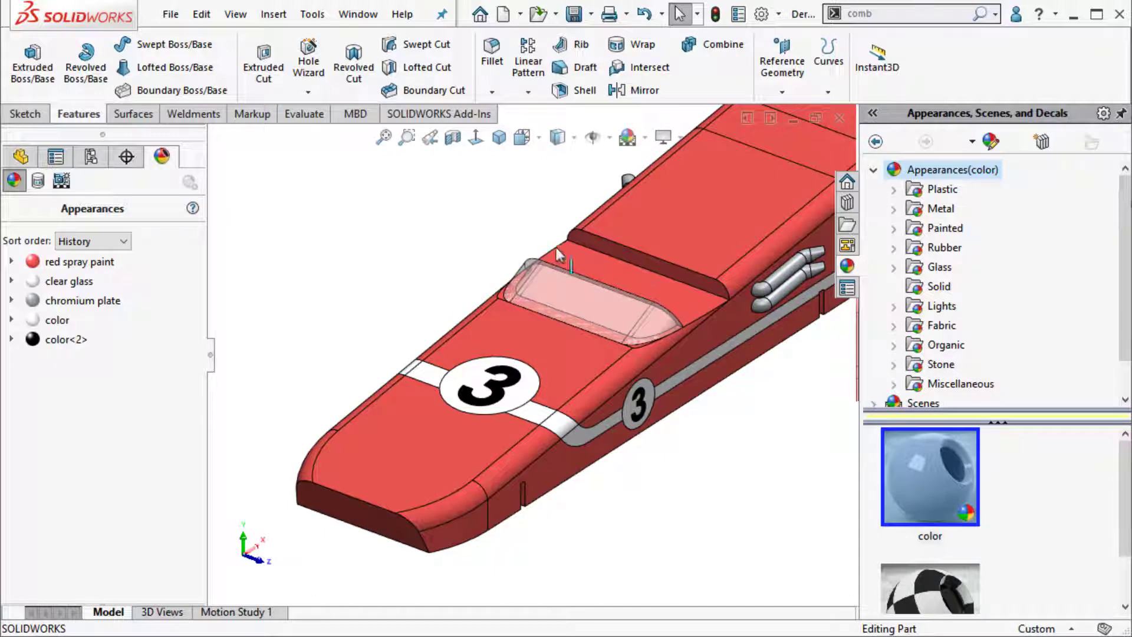
ctrl+middle_drag(556, 247, 402, 303)
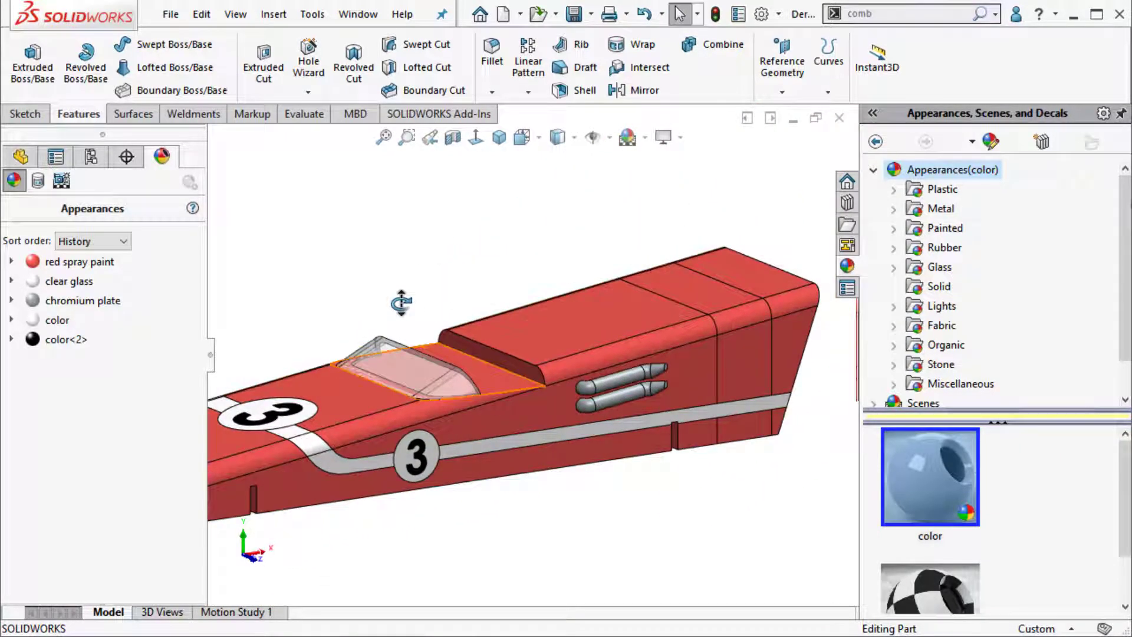
click(740, 349)
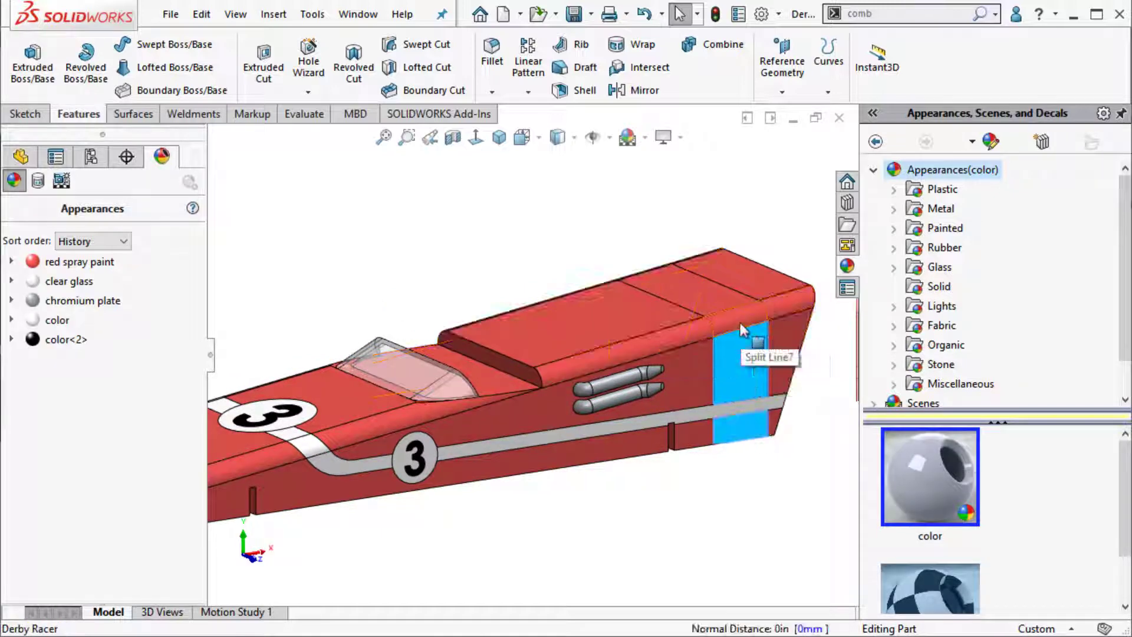
mouse_move(542, 343)
middle_down()
mouse_move(539, 324)
mouse_move(451, 366)
middle_up()
ctrl+click(398, 341)
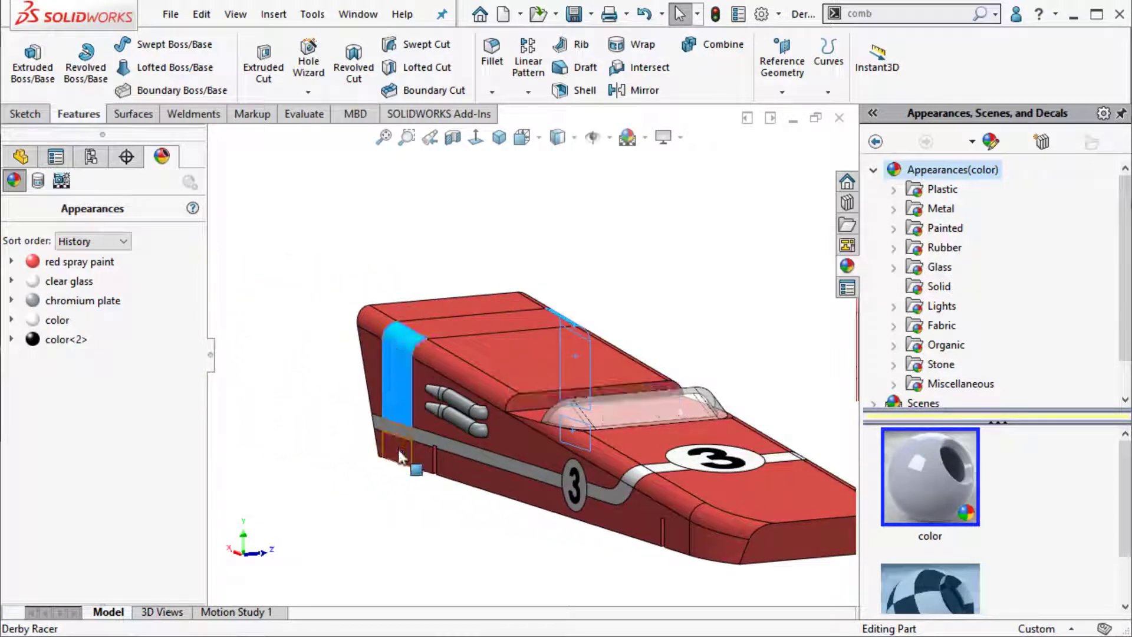
click(429, 138)
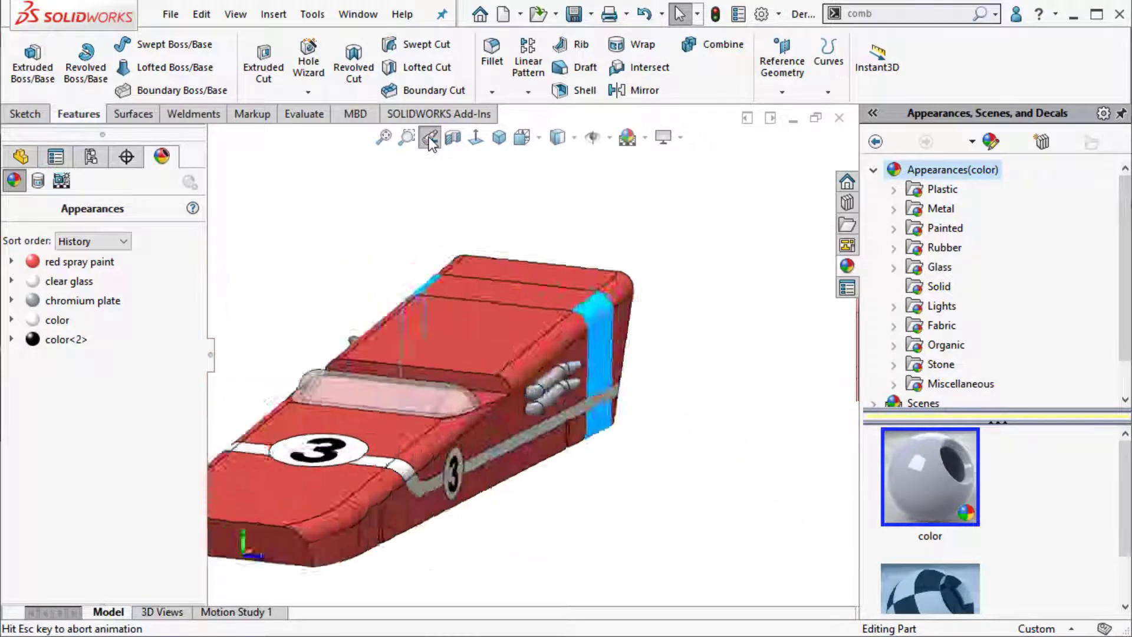
scroll(1002, 513, down, 1)
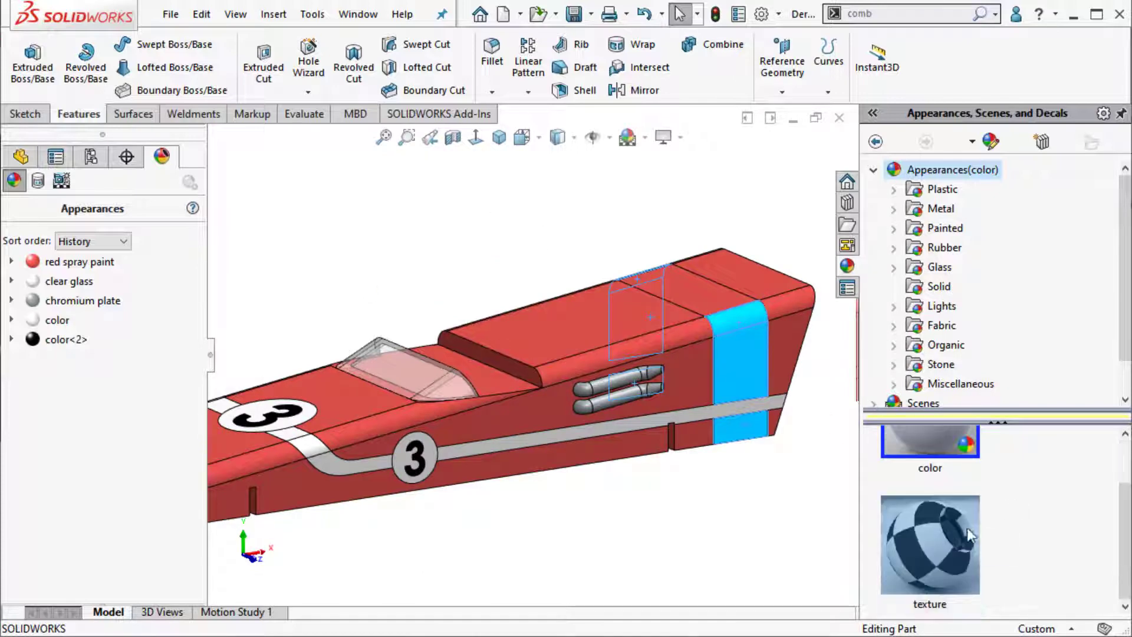
click(942, 540)
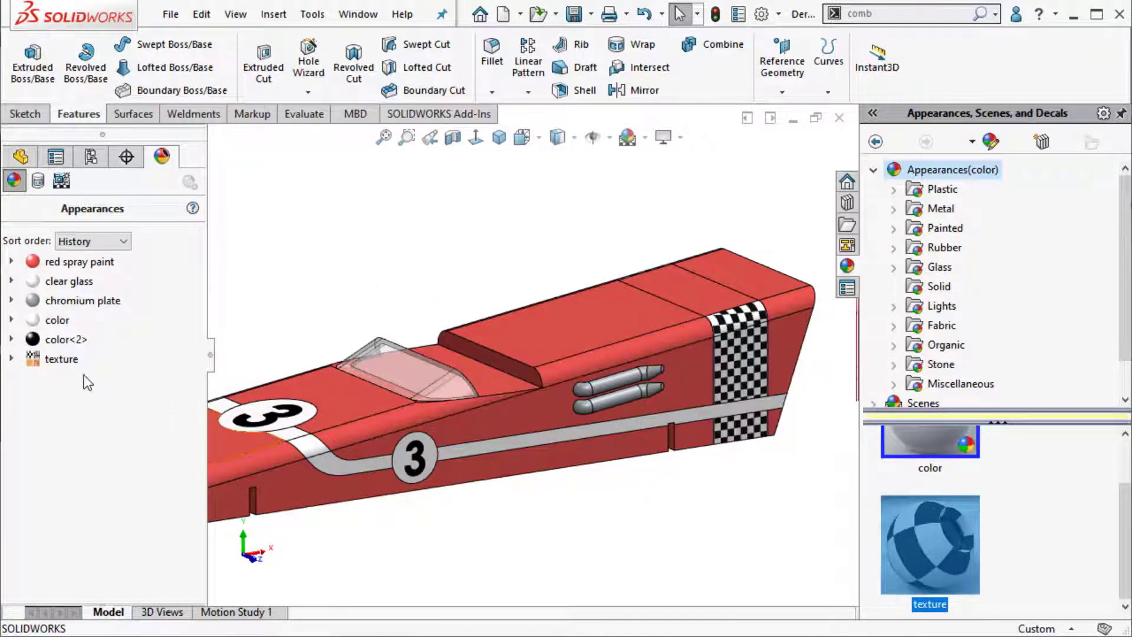
Step: Edit the side bands' texture mapping, choosing the medium mapping size and enlarging the checks slightly with the mapping frame
right_click(65, 365)
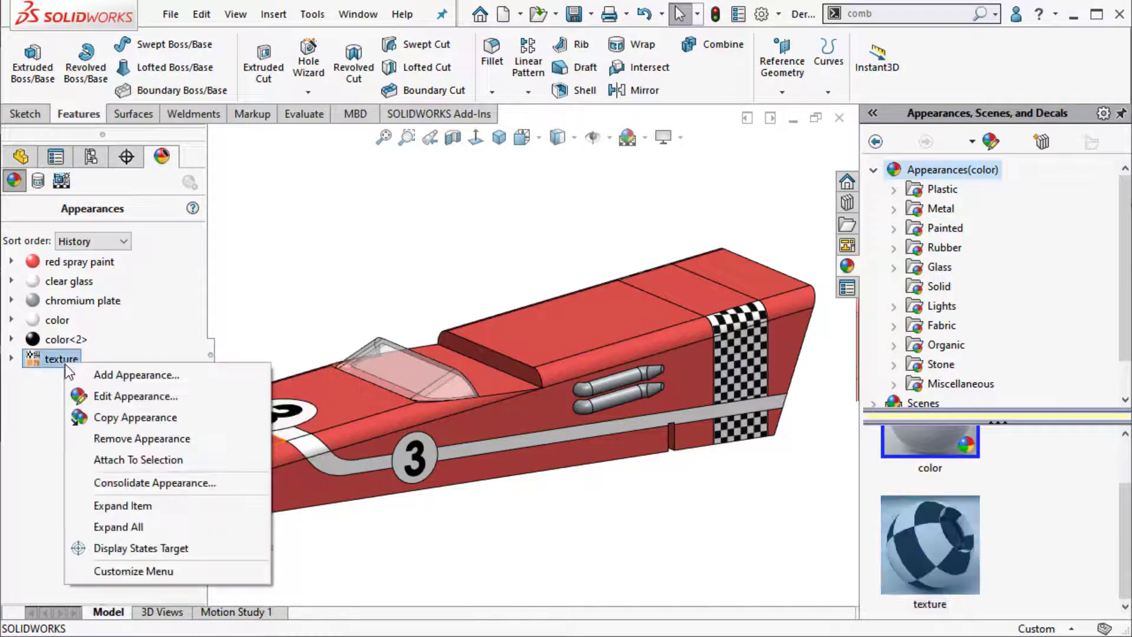
click(176, 396)
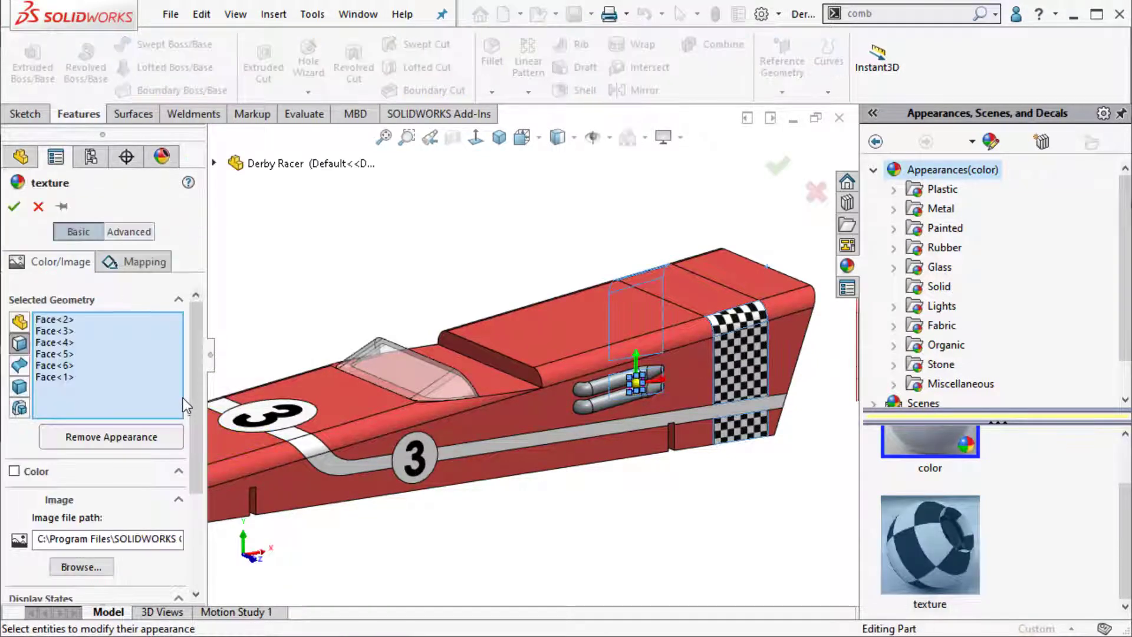
click(148, 262)
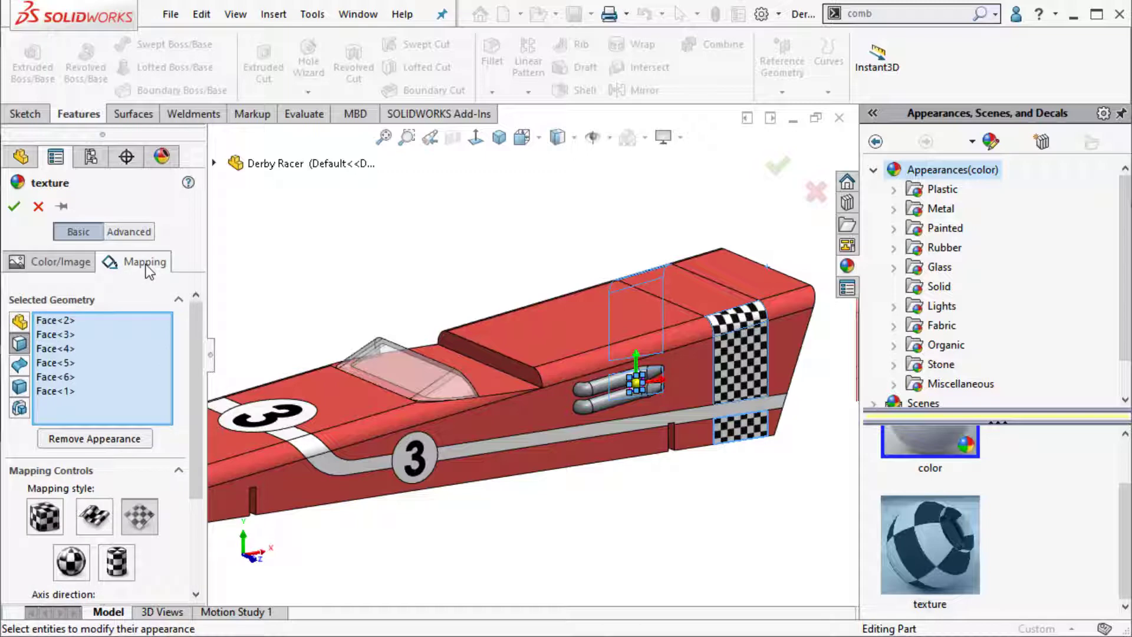
drag(196, 333, 217, 422)
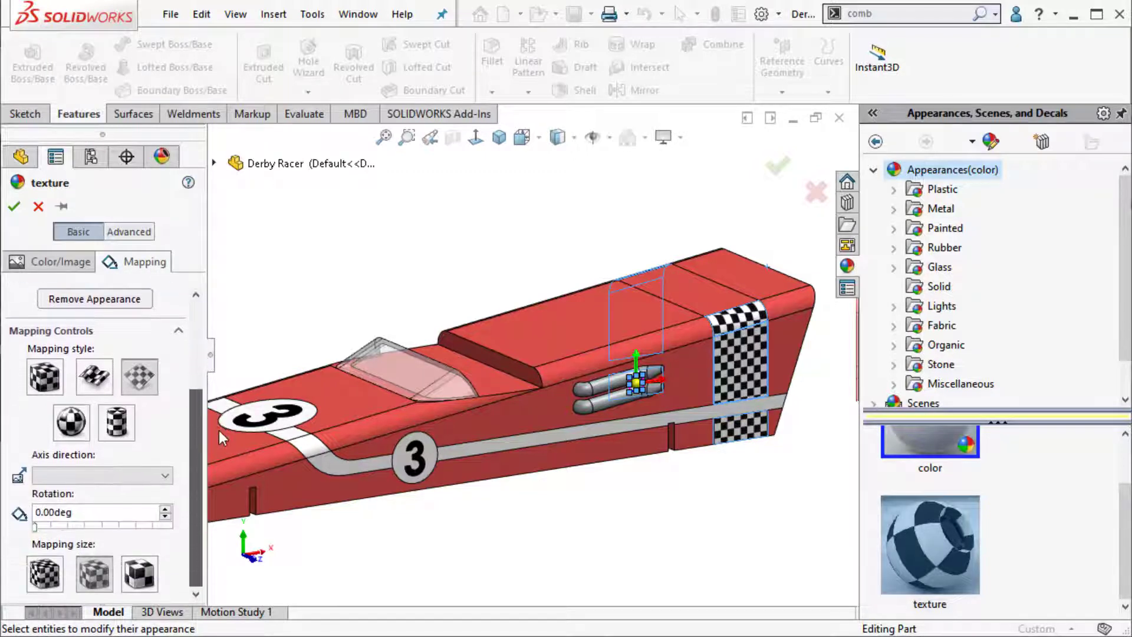
click(149, 575)
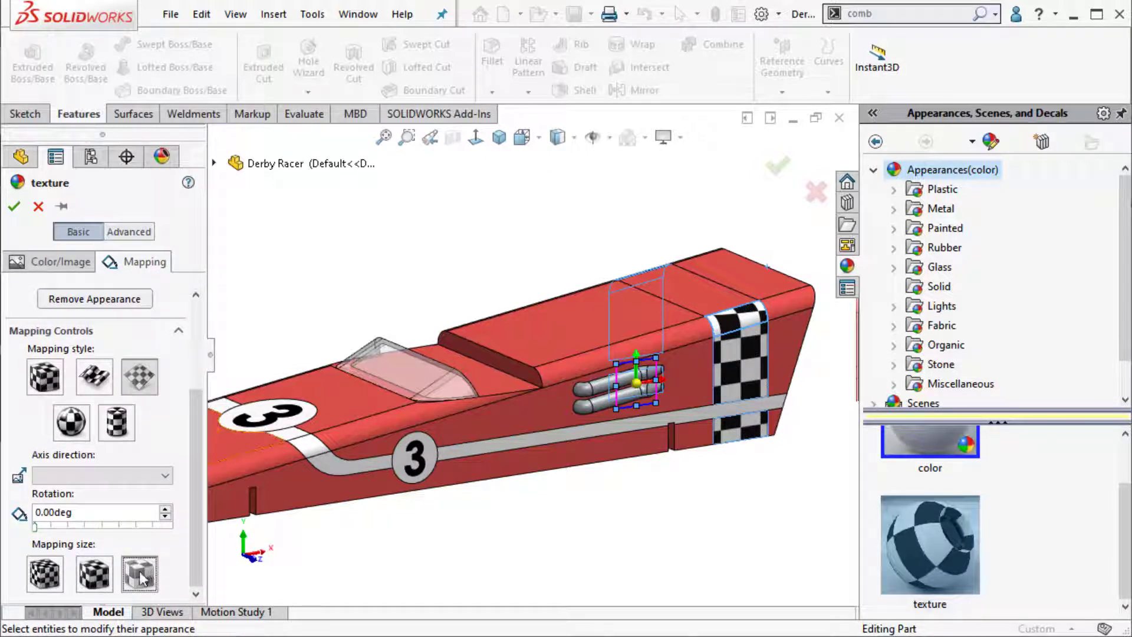
click(95, 574)
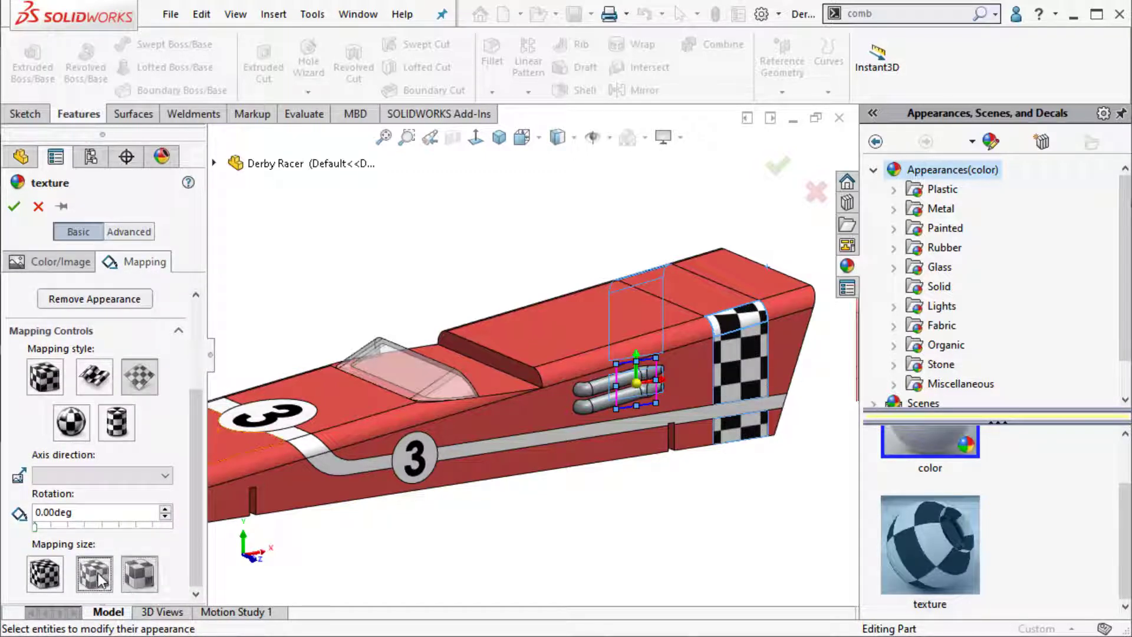
click(133, 385)
scroll(701, 406, down, 5)
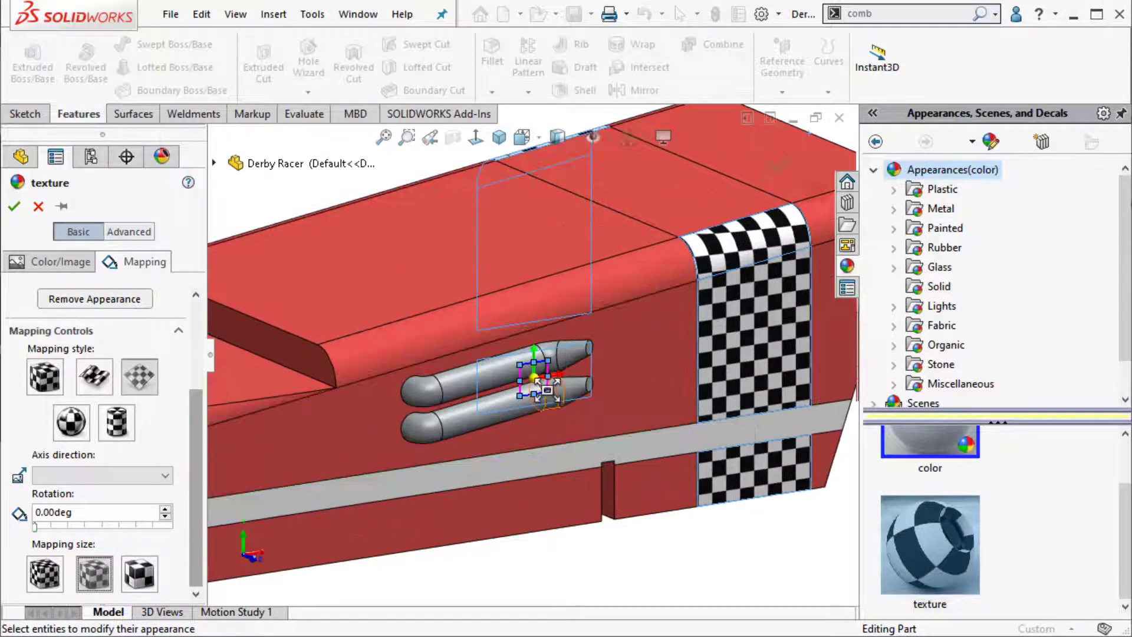
drag(548, 390, 557, 392)
click(777, 166)
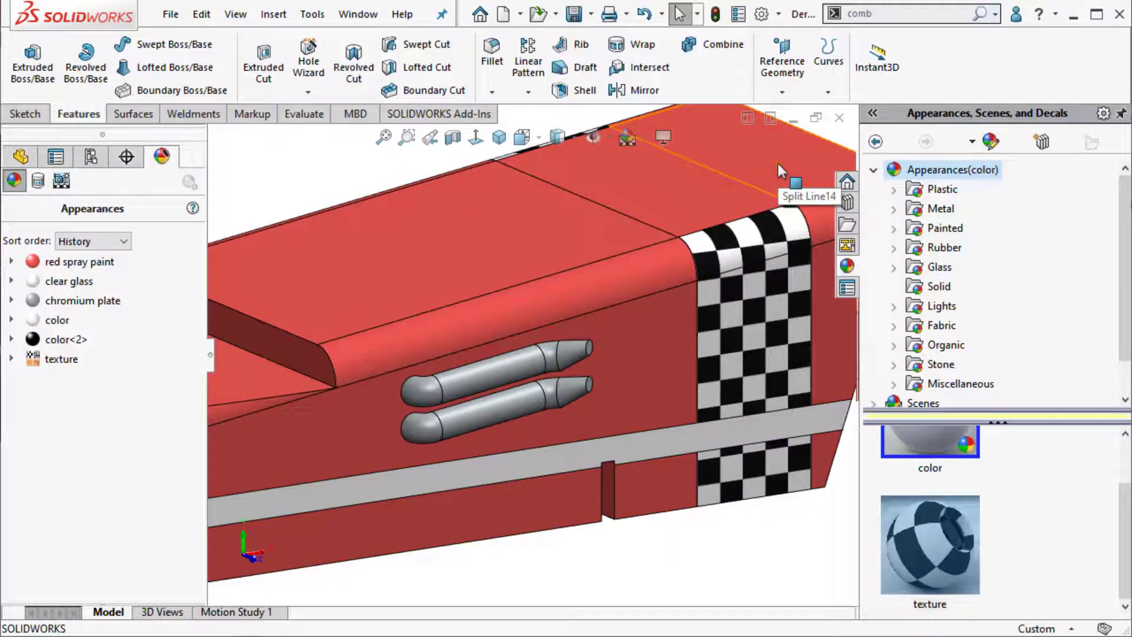
Step: Apply the checkered texture appearance to the crosswise band face on top of the rear deck
scroll(533, 362, up, 3)
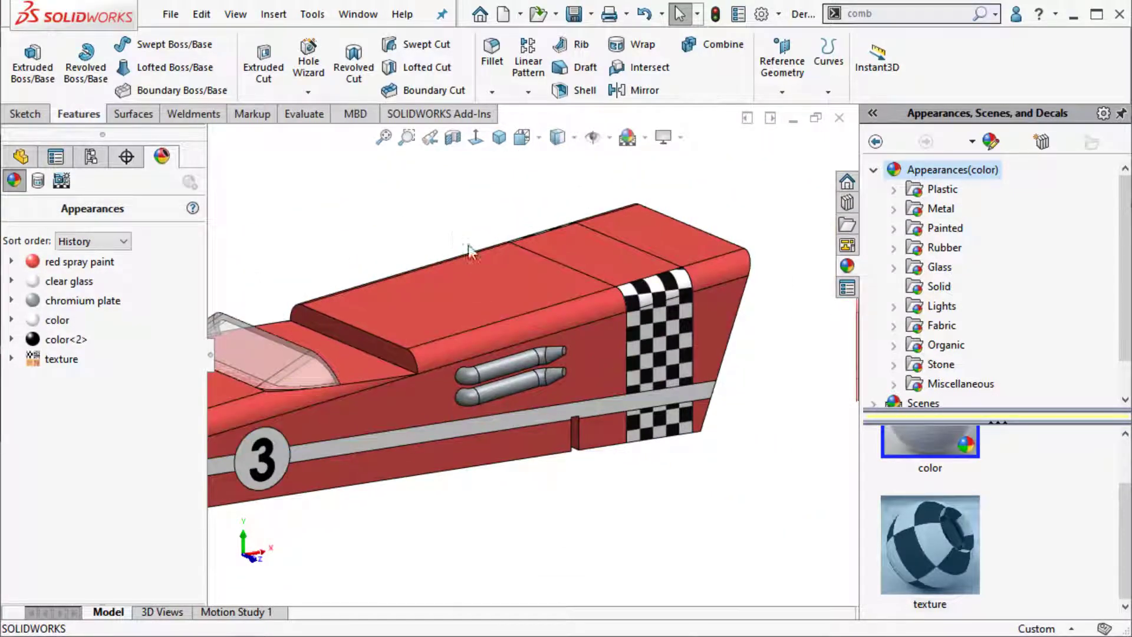
mouse_move(468, 250)
middle_down()
mouse_move(624, 212)
mouse_move(646, 218)
mouse_move(662, 266)
mouse_move(595, 265)
mouse_move(540, 365)
middle_up()
click(500, 307)
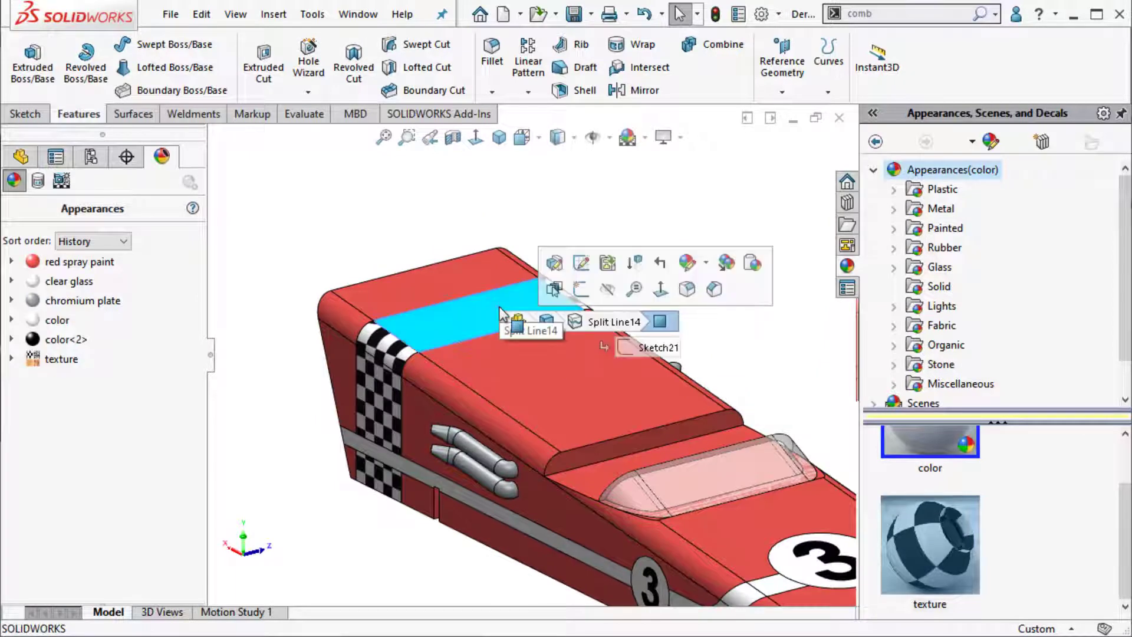
mouse_move(962, 554)
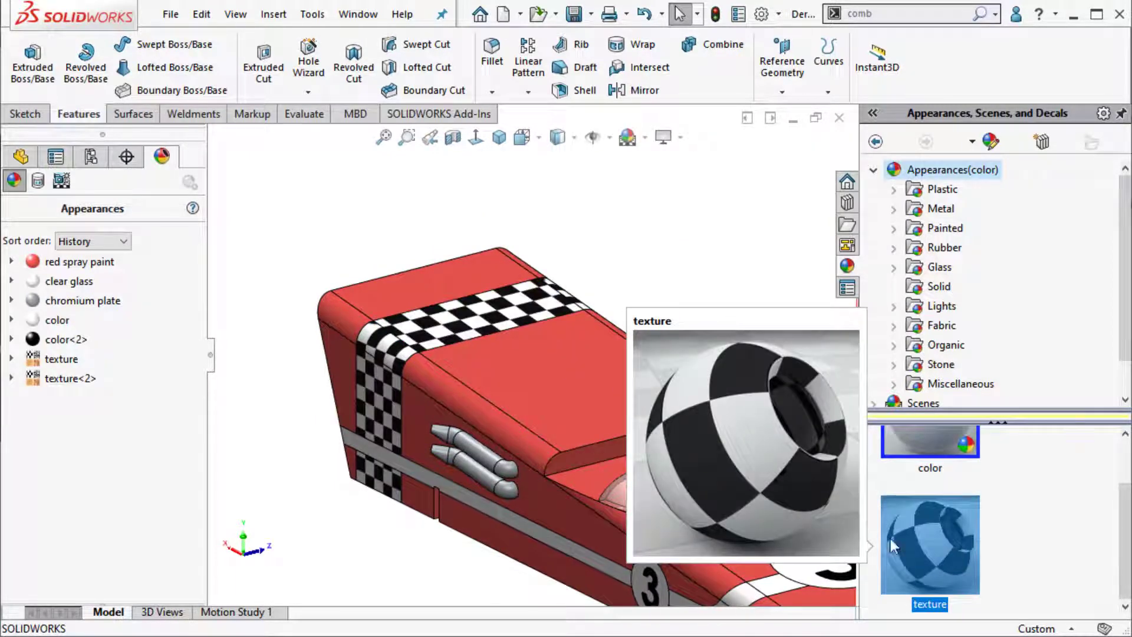
Step: Edit the top band's texture and shrink its mapping frame so the checks match those on the side bands
right_click(66, 386)
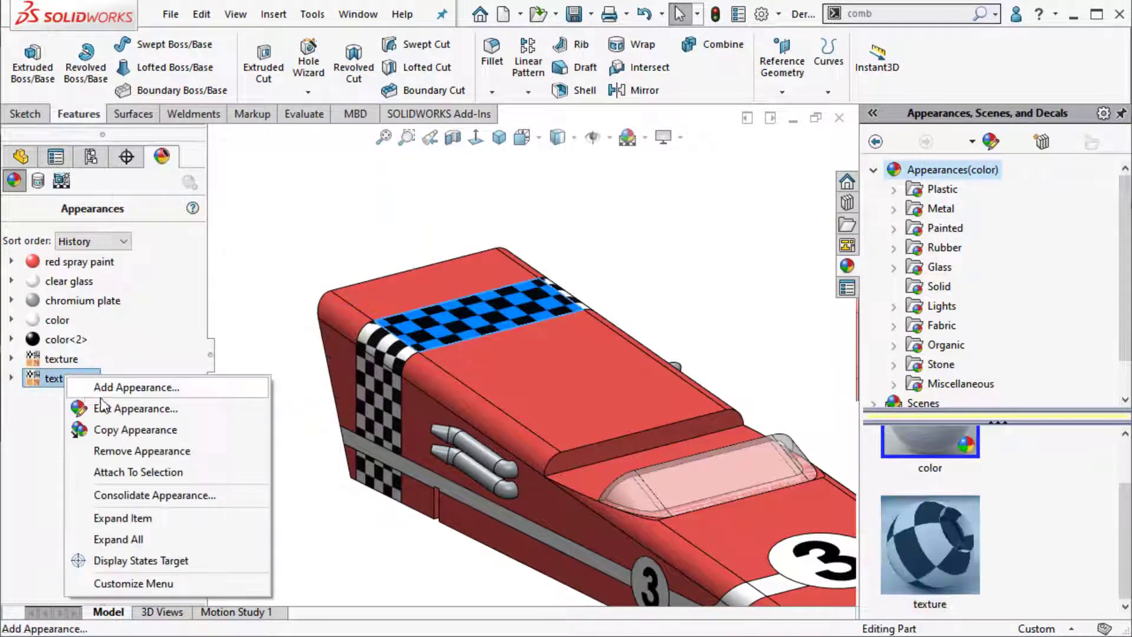
click(83, 406)
scroll(486, 313, down, 4)
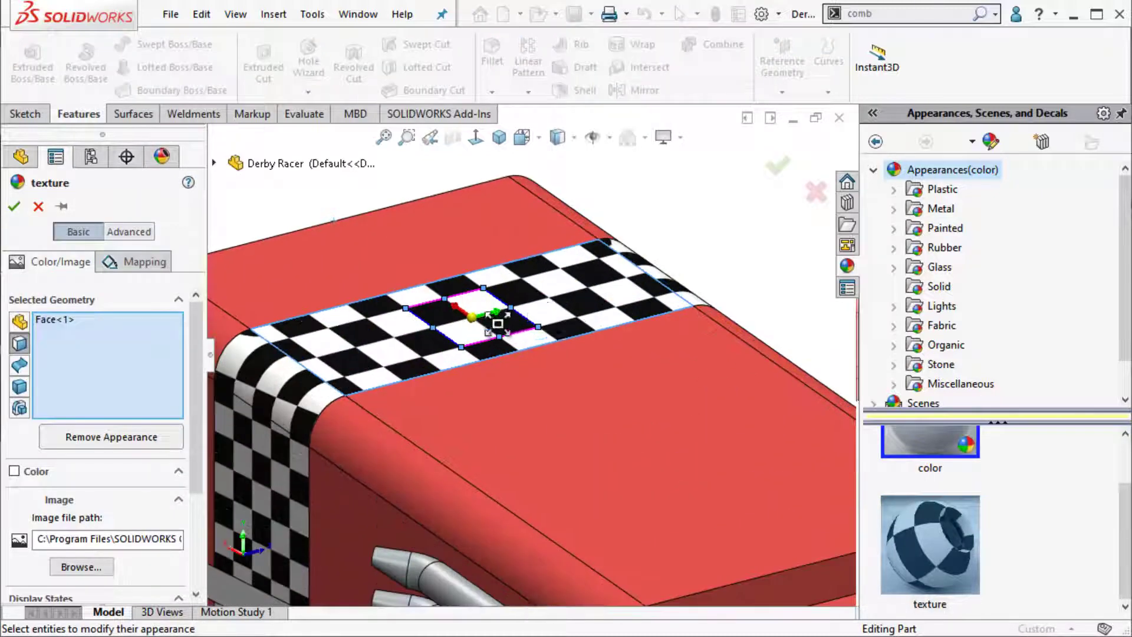
drag(538, 326, 497, 321)
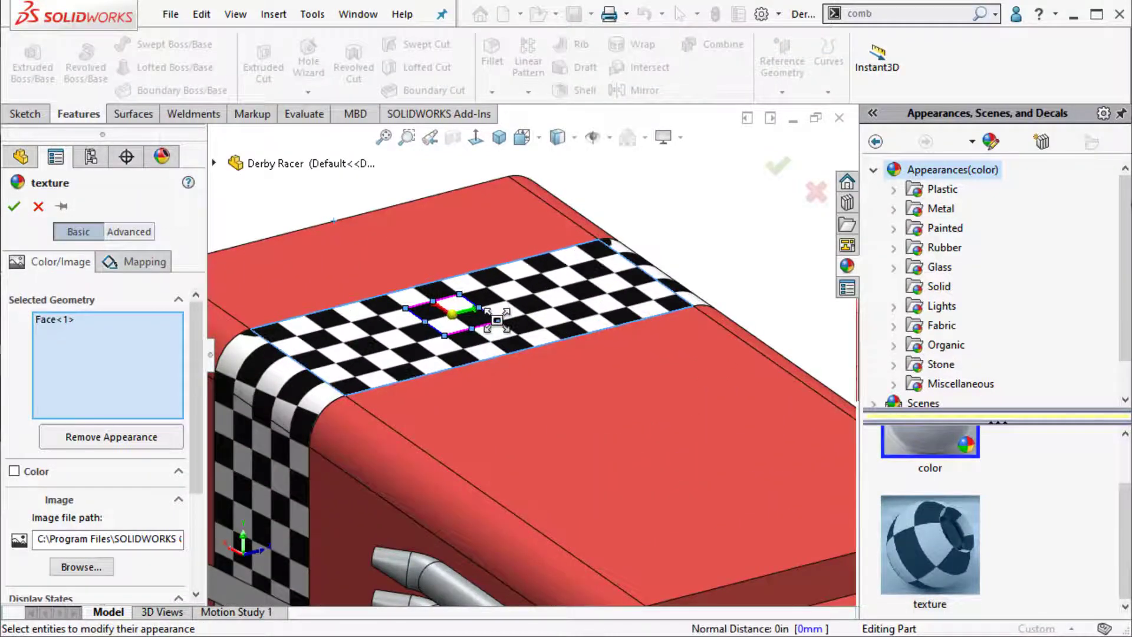
click(777, 166)
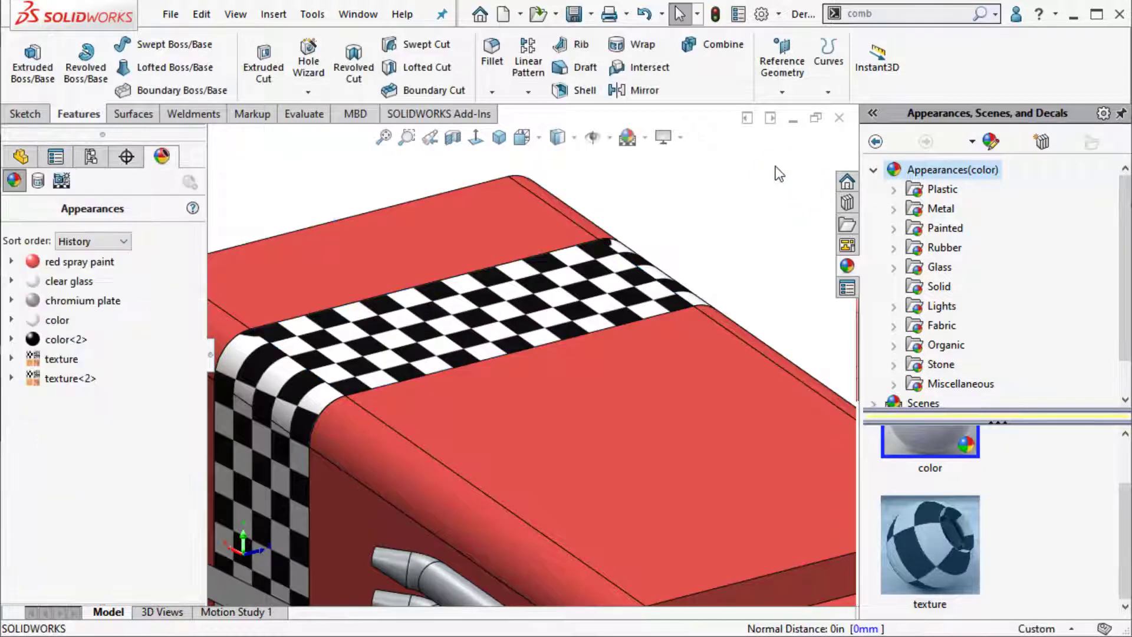
Step: Collapse the appearance library, center the whole car in the enlarged view and save the part
scroll(635, 434, up, 6)
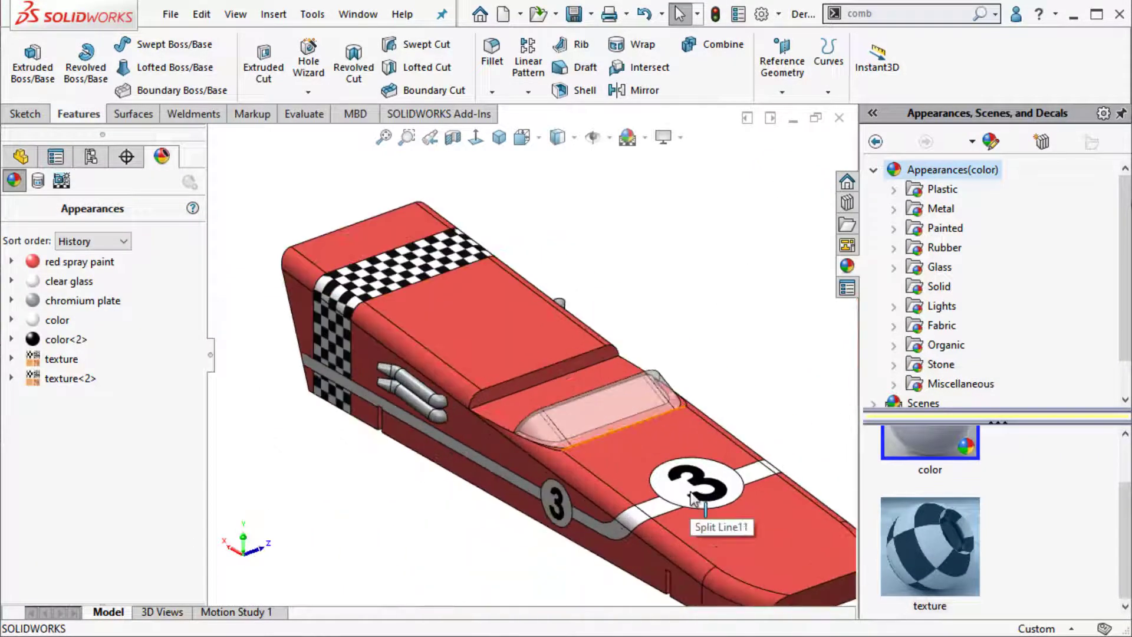
click(1121, 114)
click(804, 289)
ctrl+middle_drag(837, 427, 786, 380)
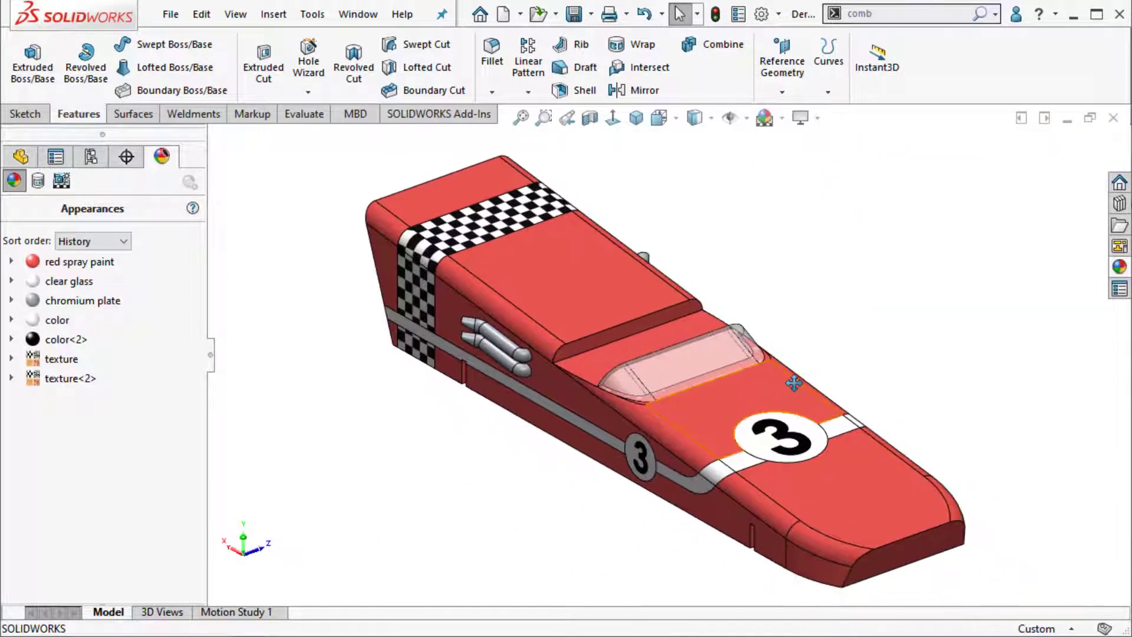
click(574, 15)
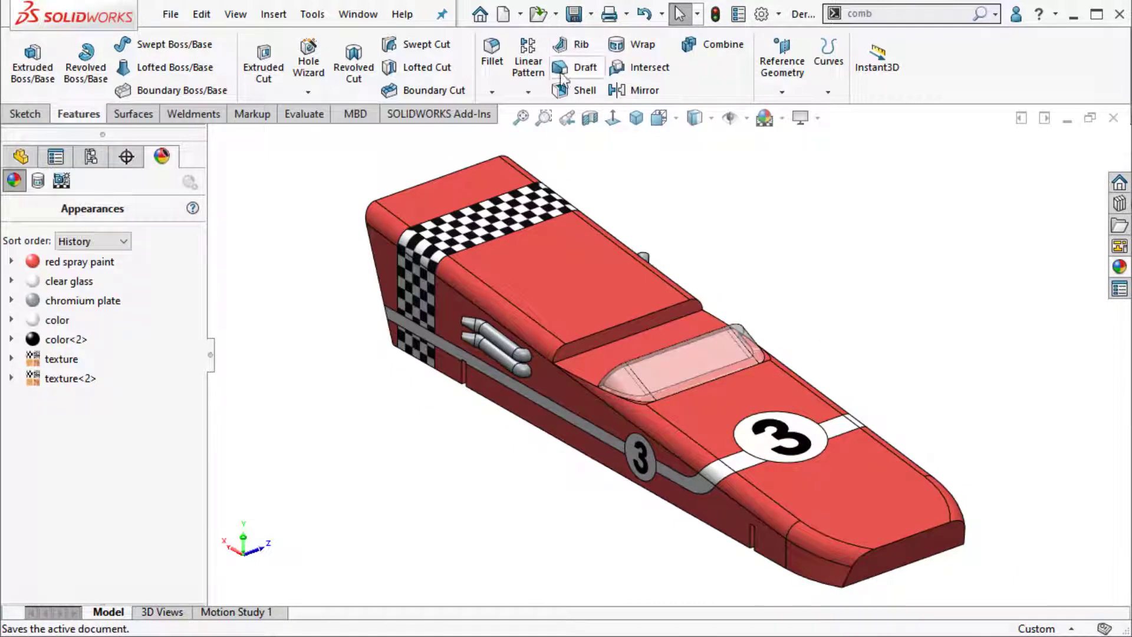